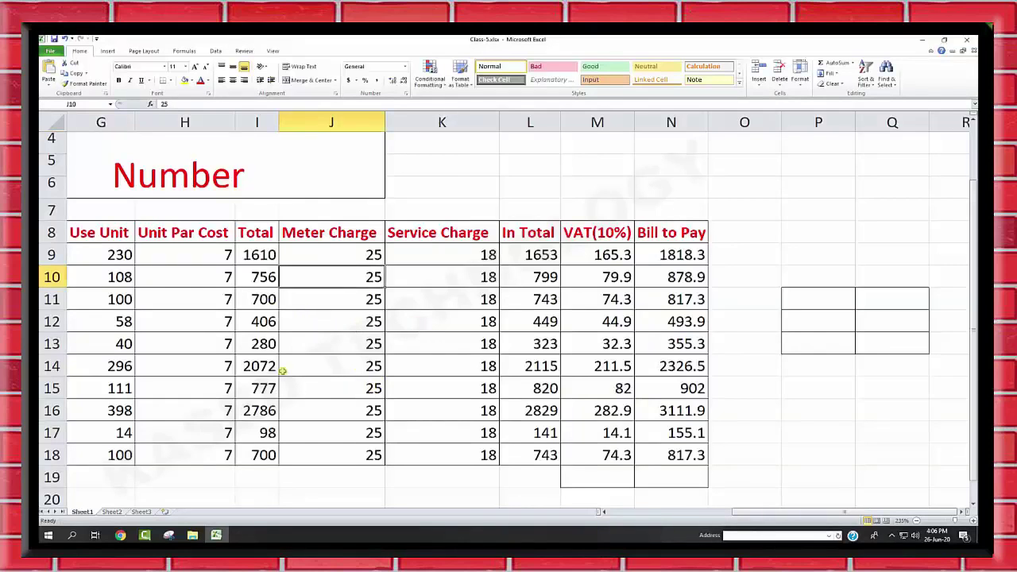
- Select the Bill to Pay values in N9:N18
{"action": "scroll", "coordinate": [371, 389], "scroll_direction": "down", "scroll_amount": 6}
{"action": "scroll", "coordinate": [249, 352], "scroll_direction": "up", "scroll_amount": 4}
{"action": "scroll", "coordinate": [296, 354], "scroll_direction": "up", "scroll_amount": 1}
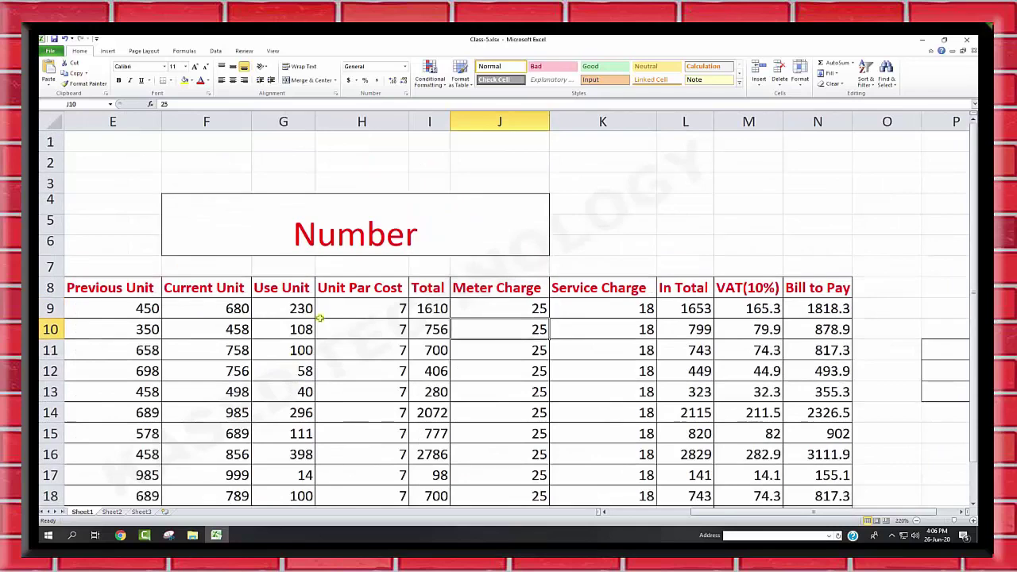
{"action": "scroll", "coordinate": [330, 309], "scroll_direction": "down", "scroll_amount": 2}
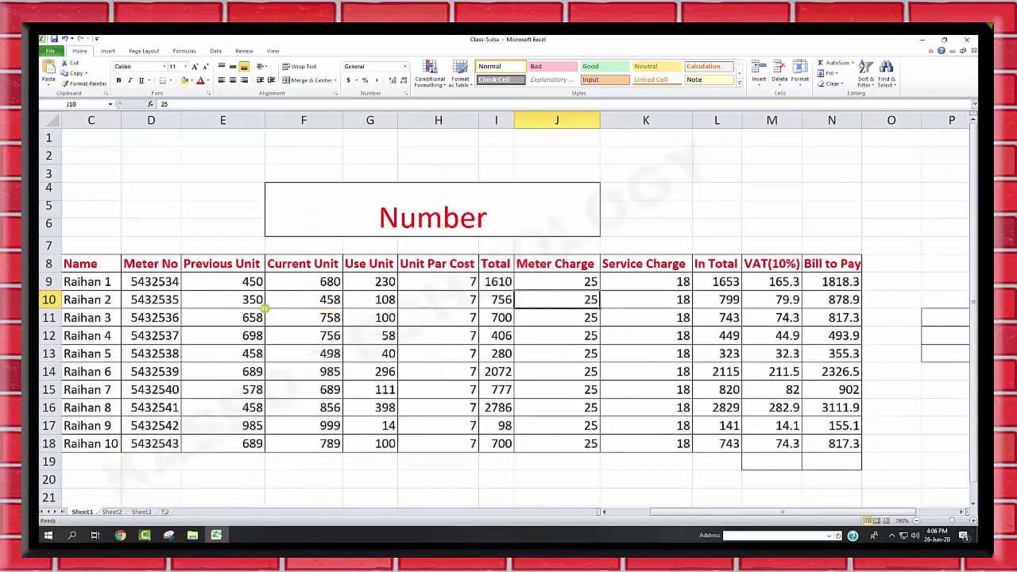
{"action": "scroll", "coordinate": [268, 309], "scroll_direction": "up", "scroll_amount": 3}
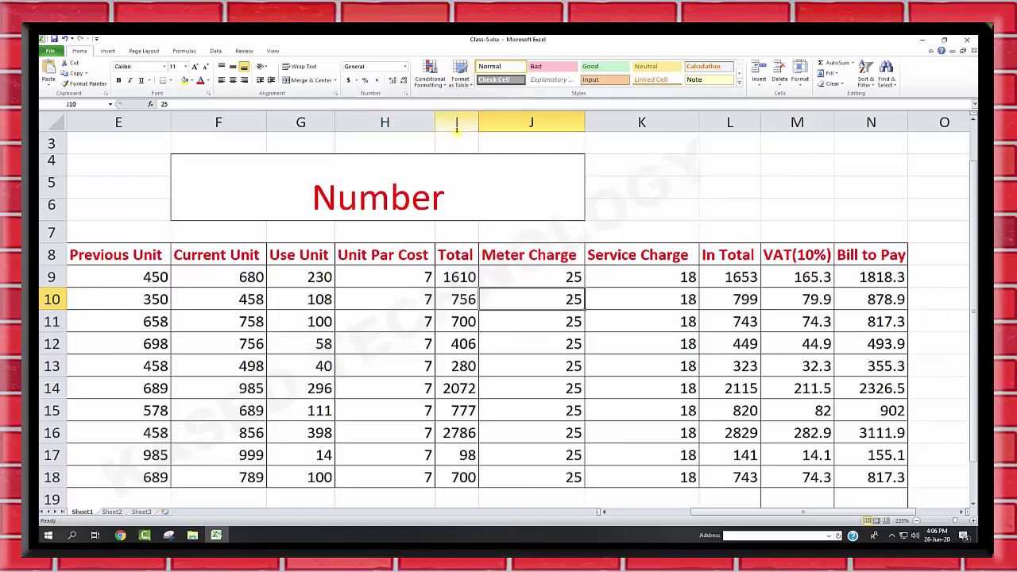
{"action": "scroll", "coordinate": [896, 366], "scroll_direction": "down", "scroll_amount": 3}
{"action": "scroll", "coordinate": [840, 376], "scroll_direction": "up", "scroll_amount": 1}
{"action": "scroll", "coordinate": [839, 377], "scroll_direction": "up", "scroll_amount": 3}
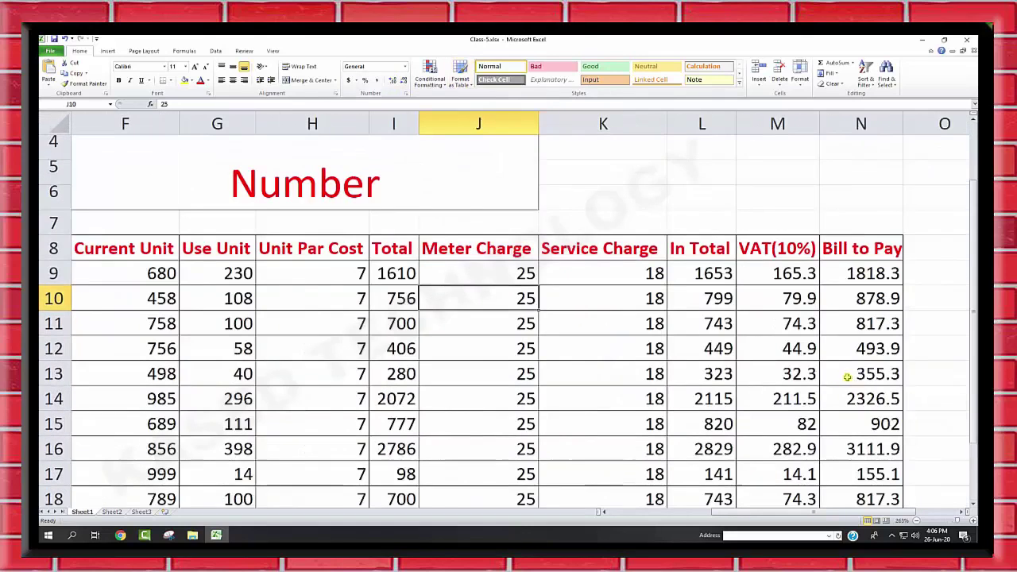
{"action": "scroll", "coordinate": [792, 374], "scroll_direction": "up", "scroll_amount": 1}
{"action": "scroll", "coordinate": [791, 430], "scroll_direction": "down", "scroll_amount": 1}
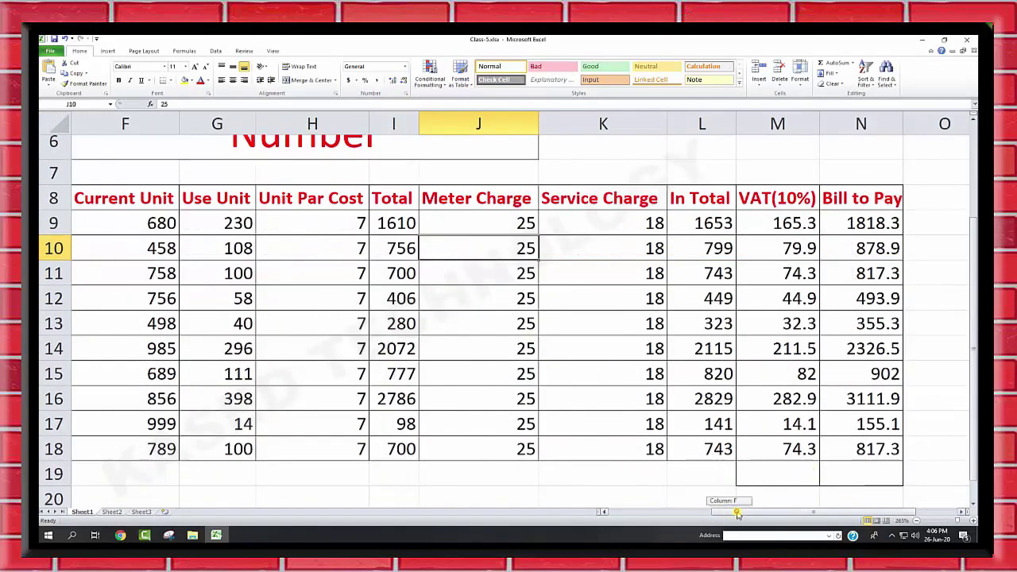
{"action": "scroll", "coordinate": [825, 499], "scroll_direction": "right", "scroll_amount": 2}
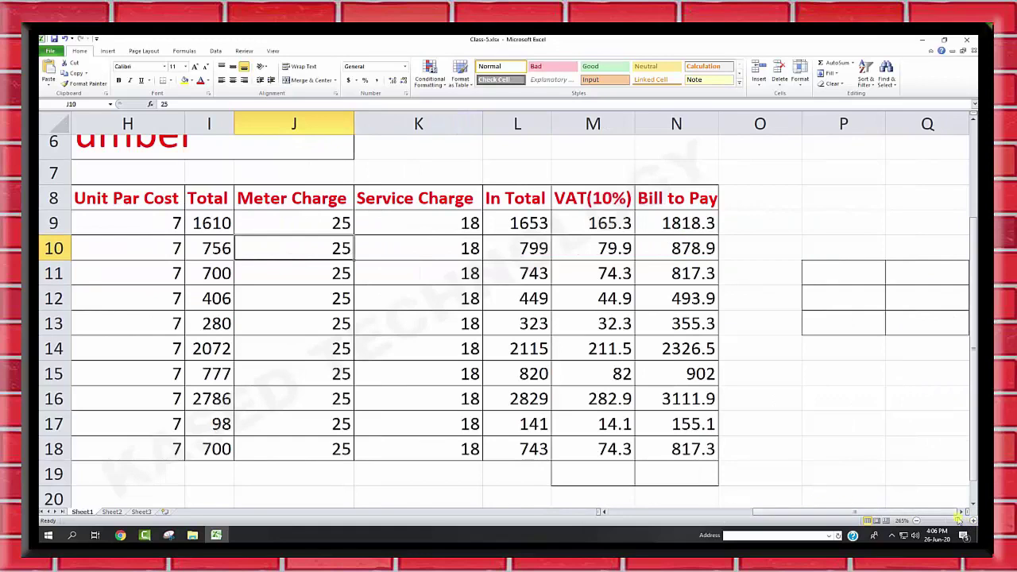
{"action": "left_click_drag", "start_coordinate": [682, 226], "coordinate": [682, 447]}
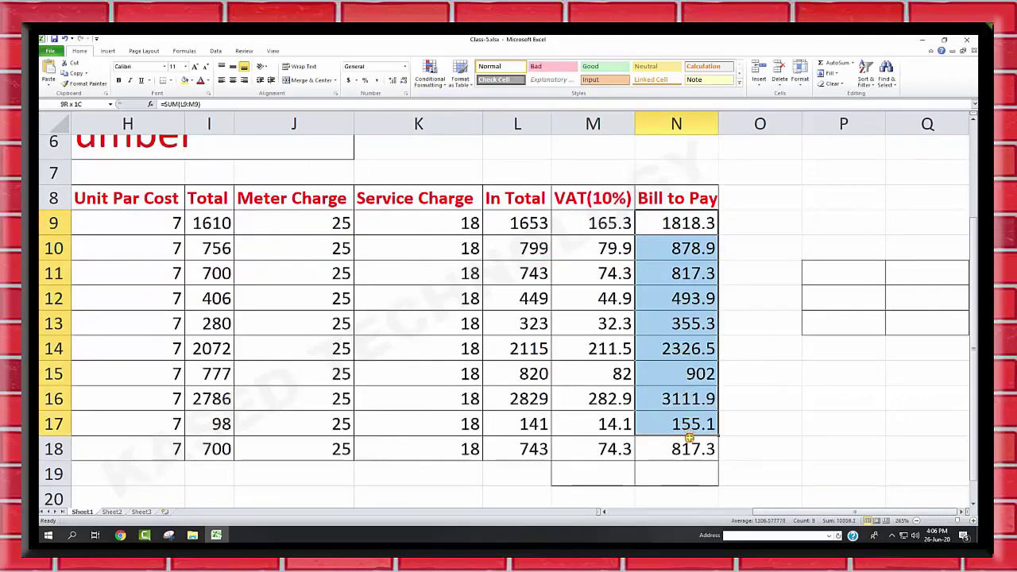
{"action": "scroll", "coordinate": [837, 414], "scroll_direction": "up", "scroll_amount": 1}
{"action": "scroll", "coordinate": [837, 414], "scroll_direction": "up", "scroll_amount": 2}
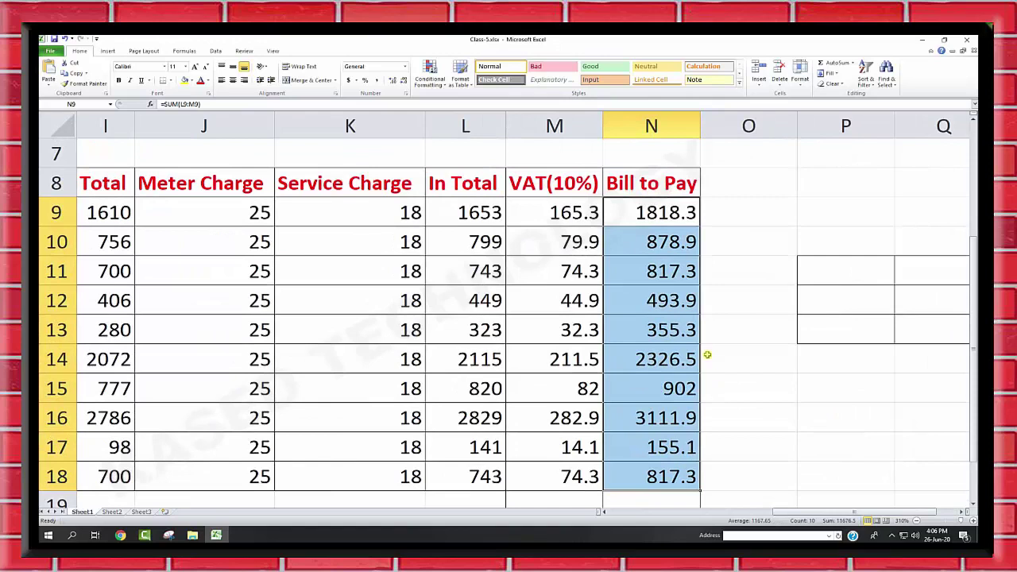
{"action": "scroll", "coordinate": [707, 354], "scroll_direction": "down", "scroll_amount": 1}
{"action": "scroll", "coordinate": [660, 318], "scroll_direction": "down", "scroll_amount": 1}
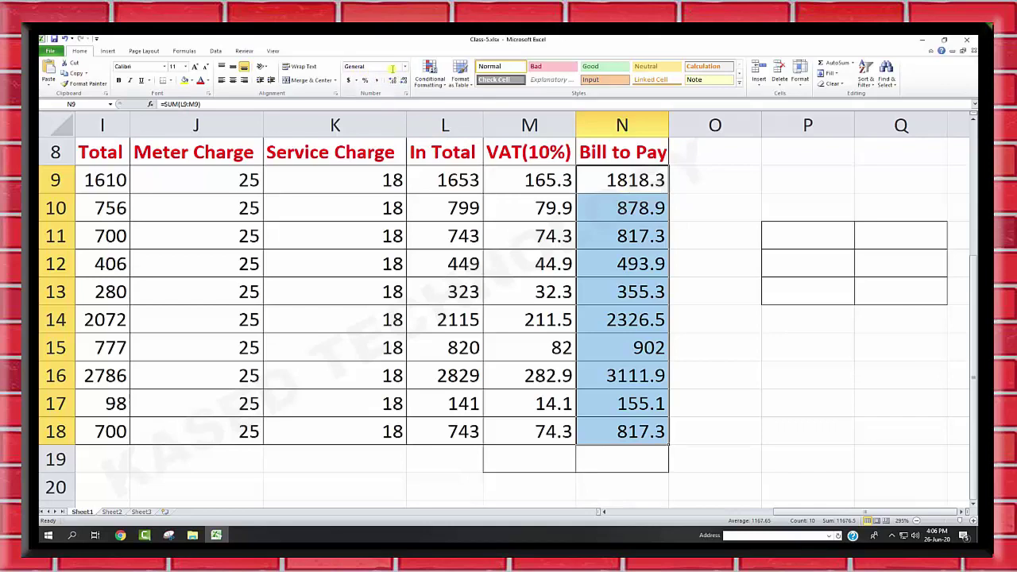
{"action": "left_click_drag", "start_coordinate": [610, 179], "coordinate": [609, 424]}
- Apply Number format to N9:N18 so amounts show two decimals, like 1818.30 and 902.00
{"action": "left_click", "coordinate": [404, 67]}
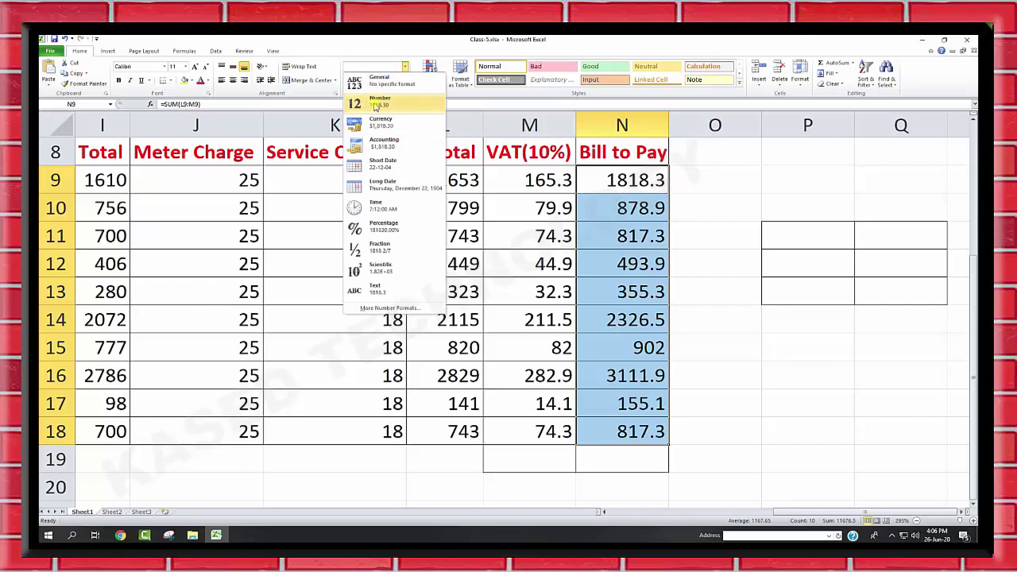
{"action": "left_click", "coordinate": [411, 106]}
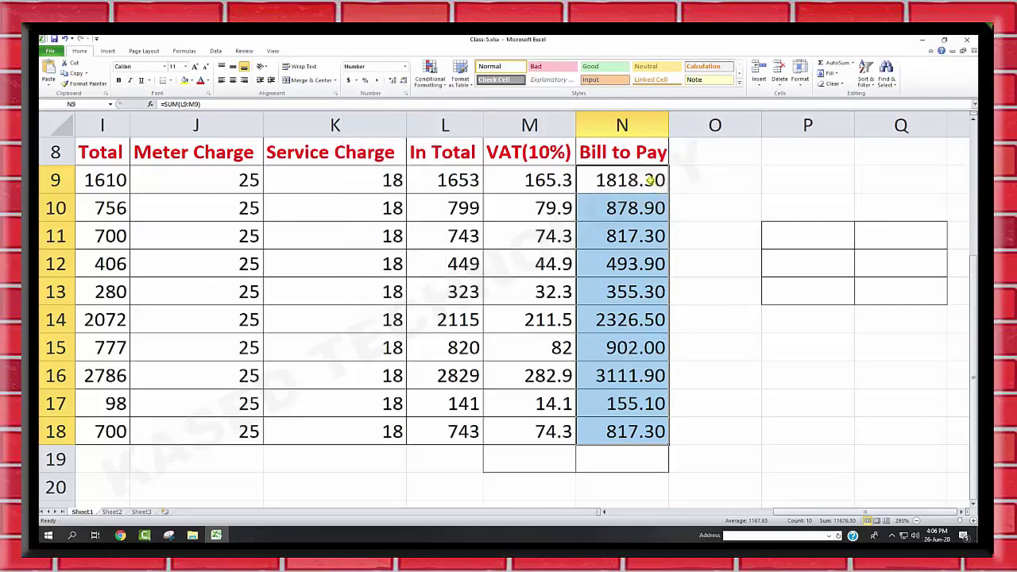
{"action": "left_click_drag", "start_coordinate": [653, 177], "coordinate": [649, 430]}
{"action": "scroll", "coordinate": [647, 403], "scroll_direction": "up", "scroll_amount": 1}
{"action": "scroll", "coordinate": [566, 304], "scroll_direction": "down", "scroll_amount": 1}
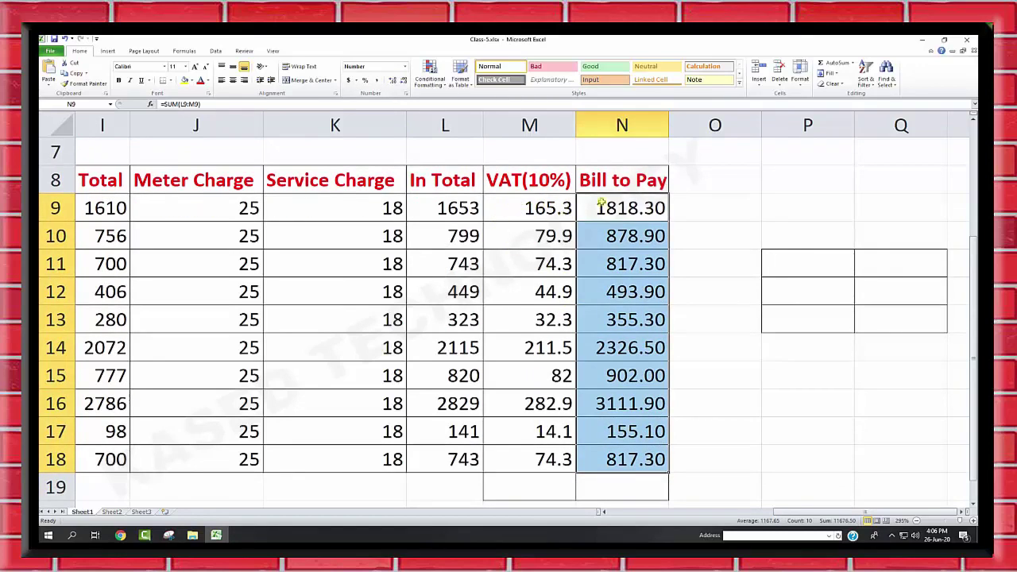
- Try Currency on the Bill to Pay amounts, then switch to Accounting, e.g. $1,818.30
{"action": "left_click", "coordinate": [405, 67]}
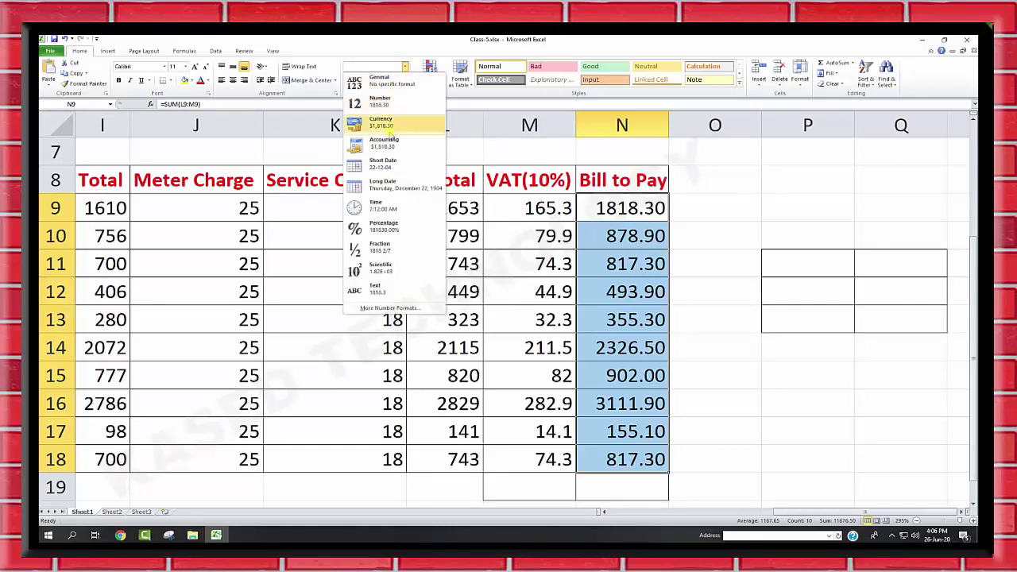
{"action": "left_click", "coordinate": [393, 131]}
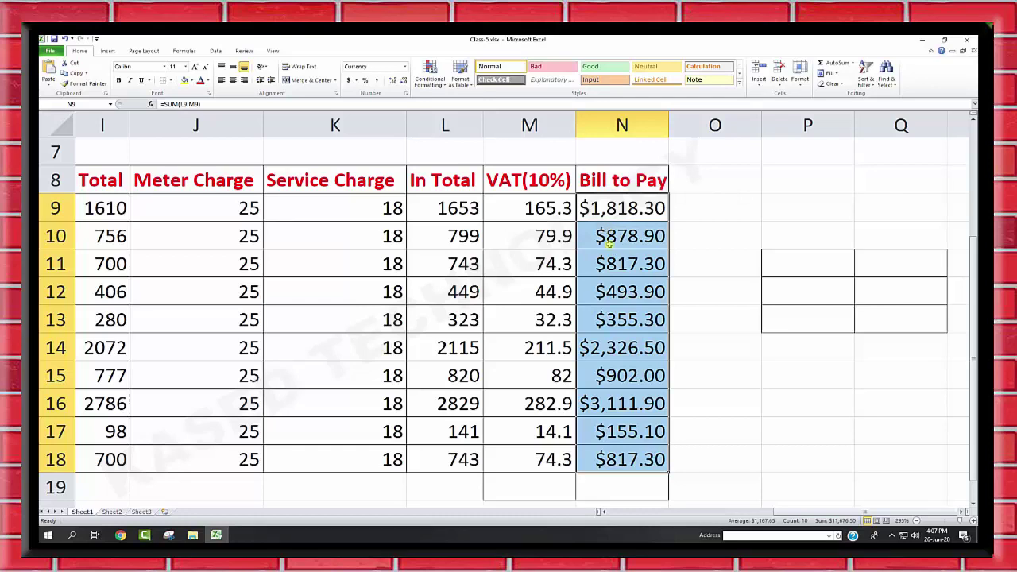
{"action": "left_click", "coordinate": [404, 67]}
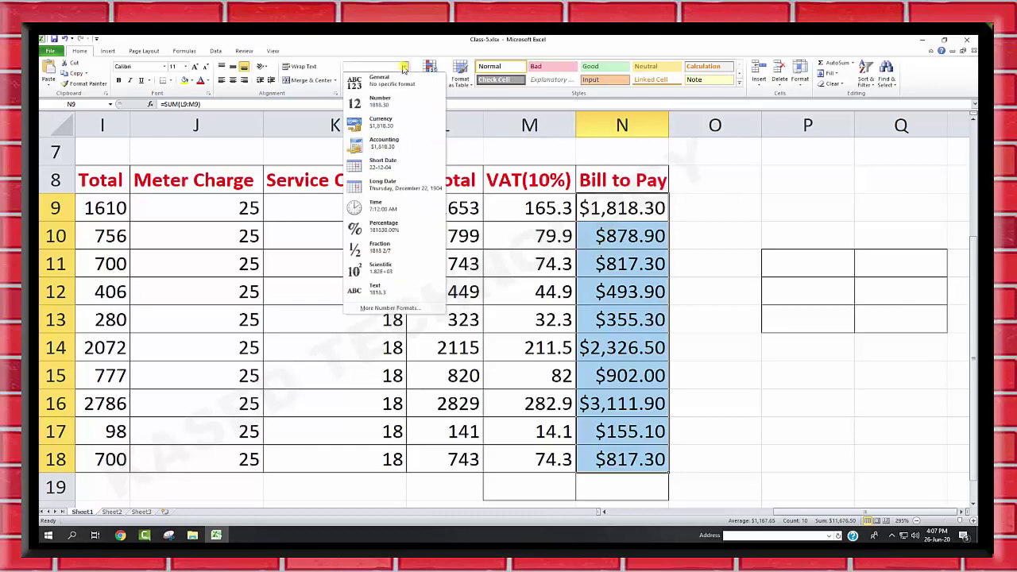
{"action": "left_click", "coordinate": [379, 143]}
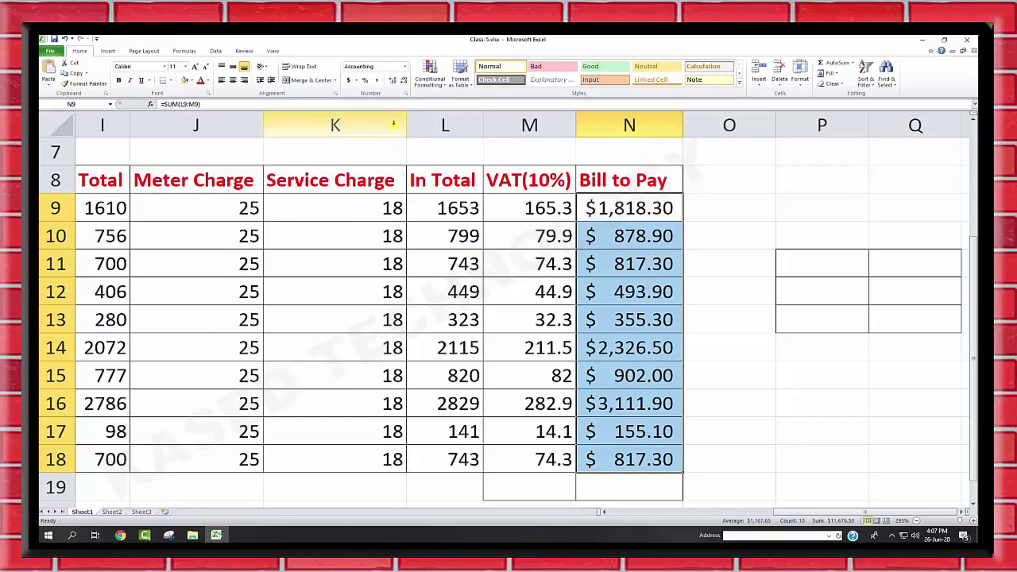
{"action": "left_click", "coordinate": [405, 69]}
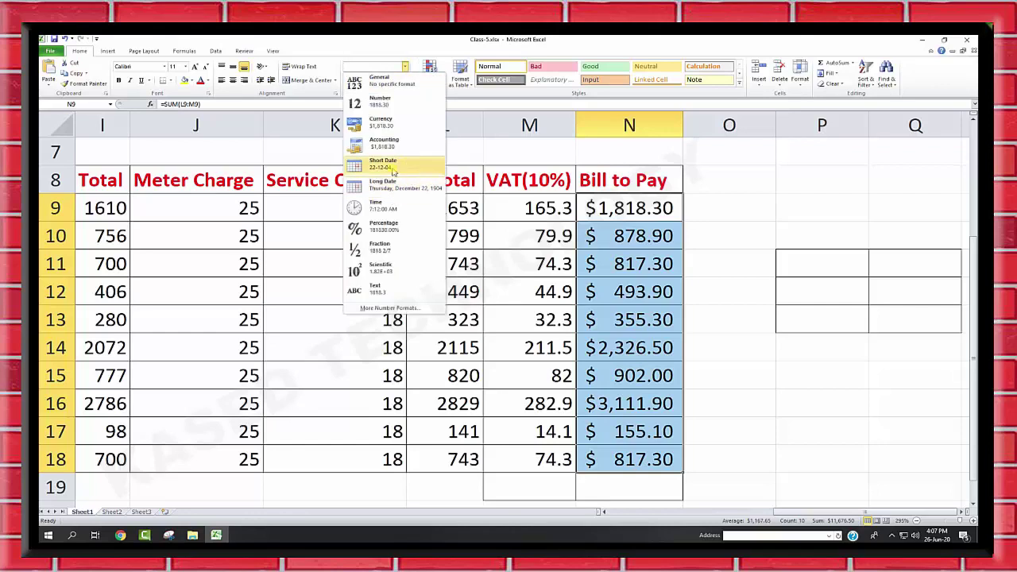
- Try whole-number Percentage on the amounts, then return them to General, e.g. 1818.3
{"action": "left_click", "coordinate": [402, 231]}
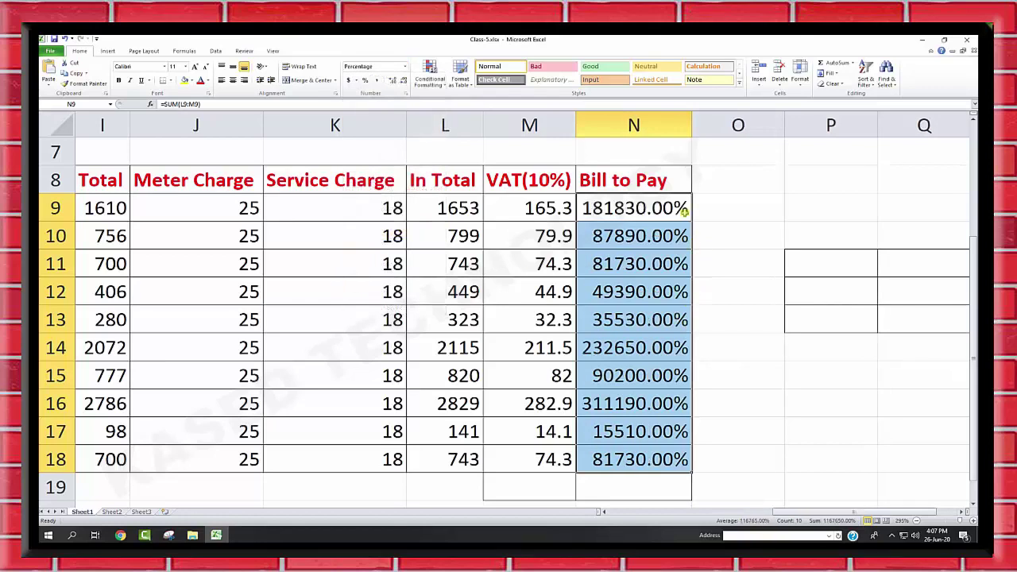
{"action": "left_click", "coordinate": [365, 80]}
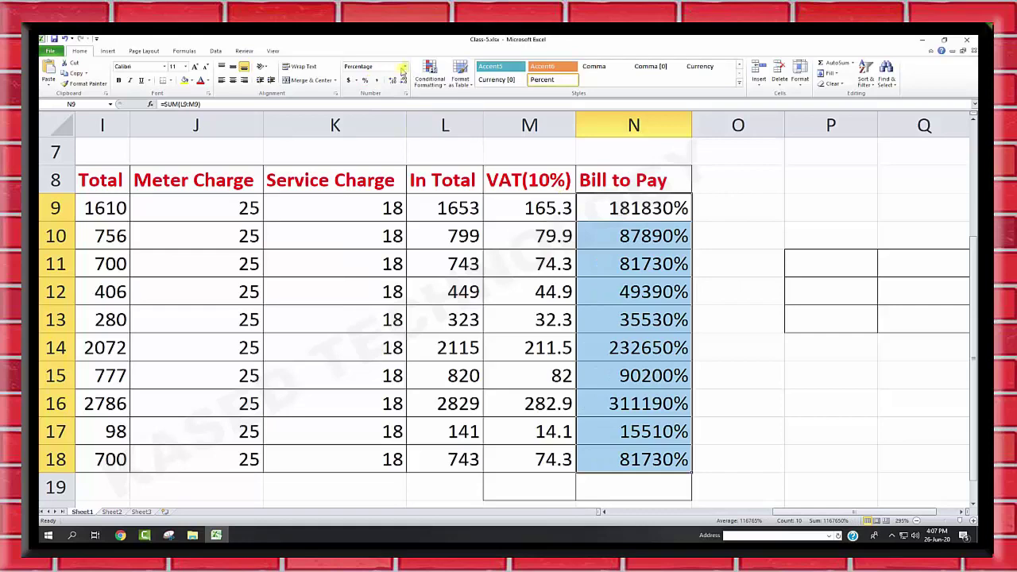
{"action": "left_click", "coordinate": [404, 67]}
{"action": "left_click", "coordinate": [361, 83]}
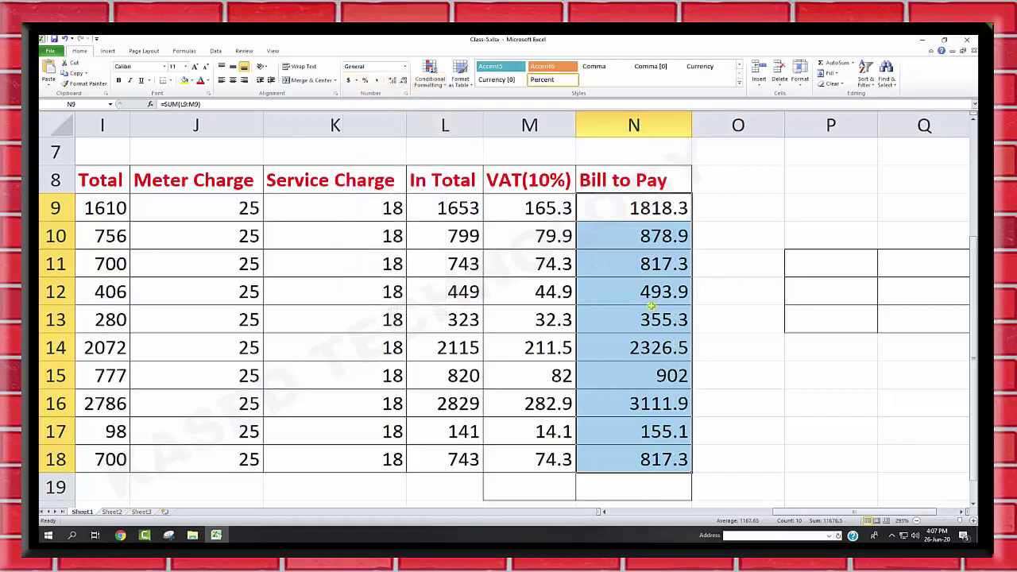
{"action": "scroll", "coordinate": [480, 293], "scroll_direction": "up", "scroll_amount": 2}
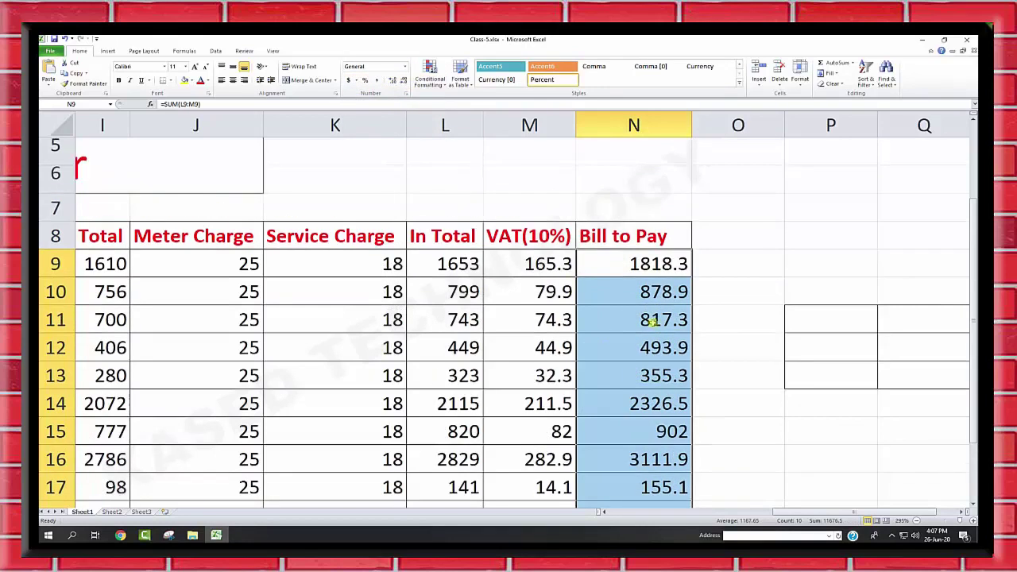
{"action": "scroll", "coordinate": [659, 238], "scroll_direction": "down", "scroll_amount": 2}
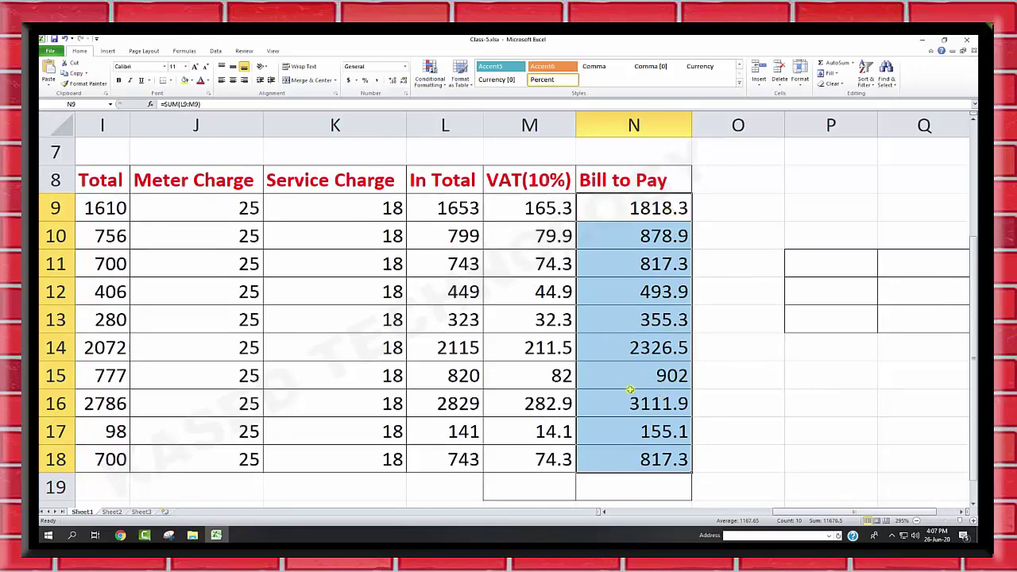
{"action": "left_click_drag", "start_coordinate": [676, 202], "coordinate": [645, 459]}
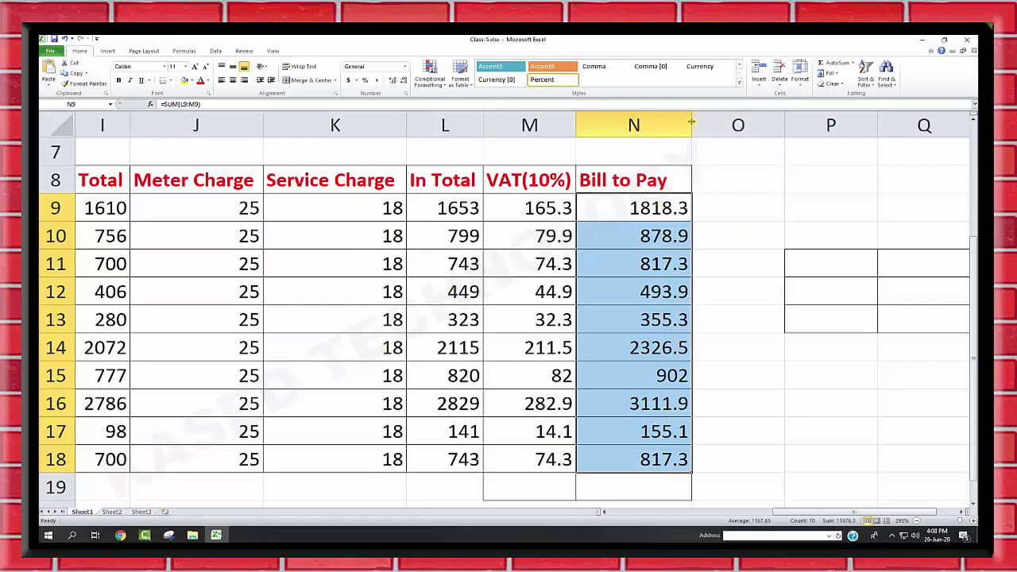
{"action": "mouse_move", "coordinate": [691, 121]}
{"action": "left_mouse_down"}
{"action": "mouse_move", "coordinate": [889, 122]}
{"action": "mouse_move", "coordinate": [688, 125]}
{"action": "left_mouse_up"}
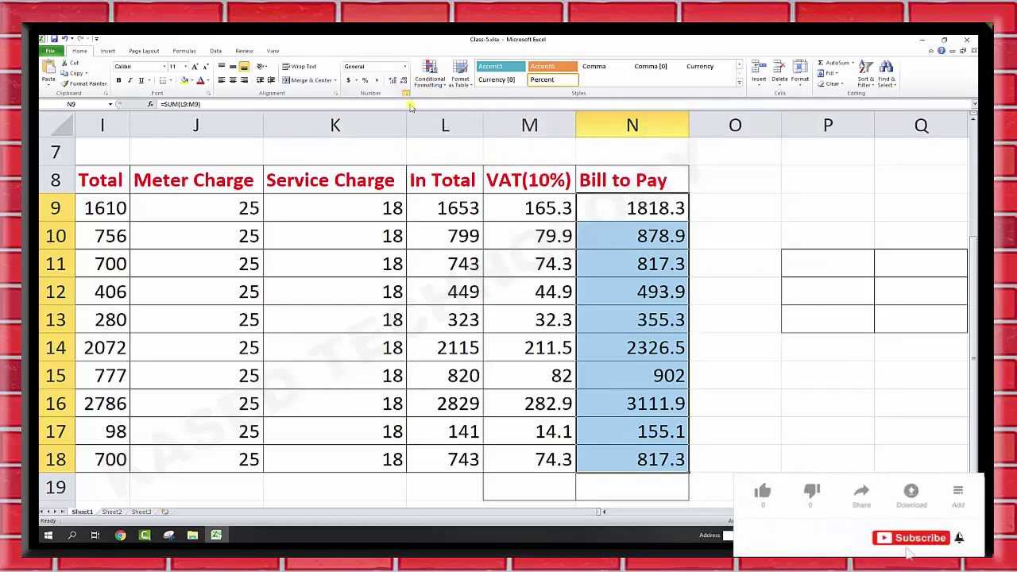
{"action": "left_click", "coordinate": [406, 93]}
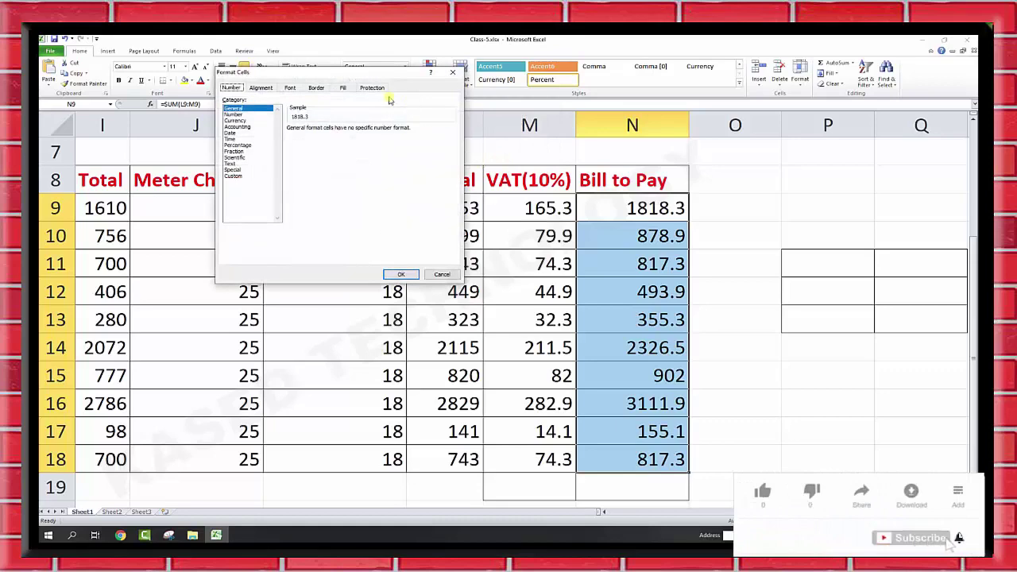
{"action": "left_click_drag", "start_coordinate": [334, 77], "coordinate": [268, 200]}
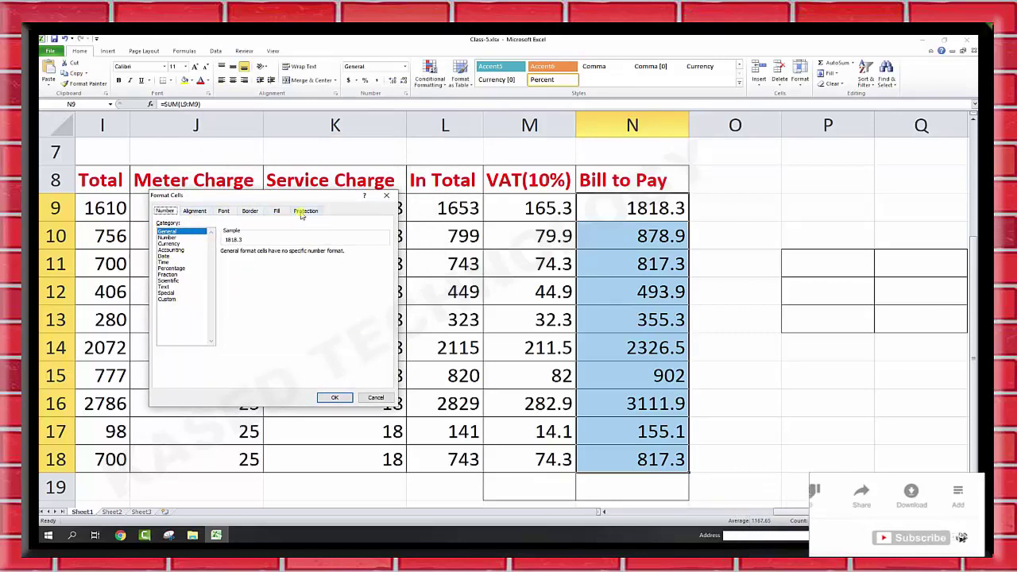
{"action": "left_click", "coordinate": [276, 210]}
{"action": "left_click", "coordinate": [250, 211]}
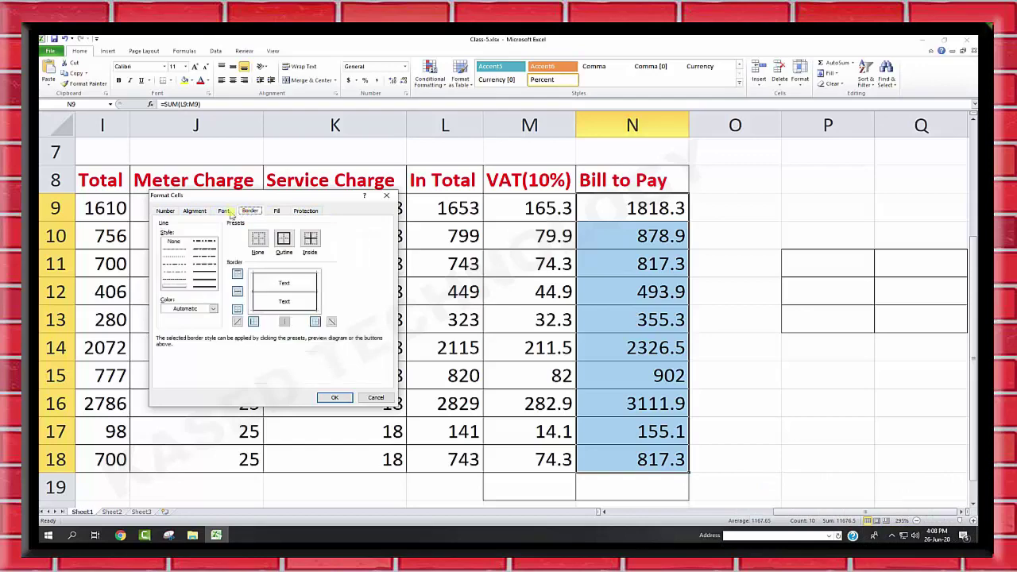
{"action": "left_click", "coordinate": [224, 211]}
{"action": "left_click", "coordinate": [199, 211]}
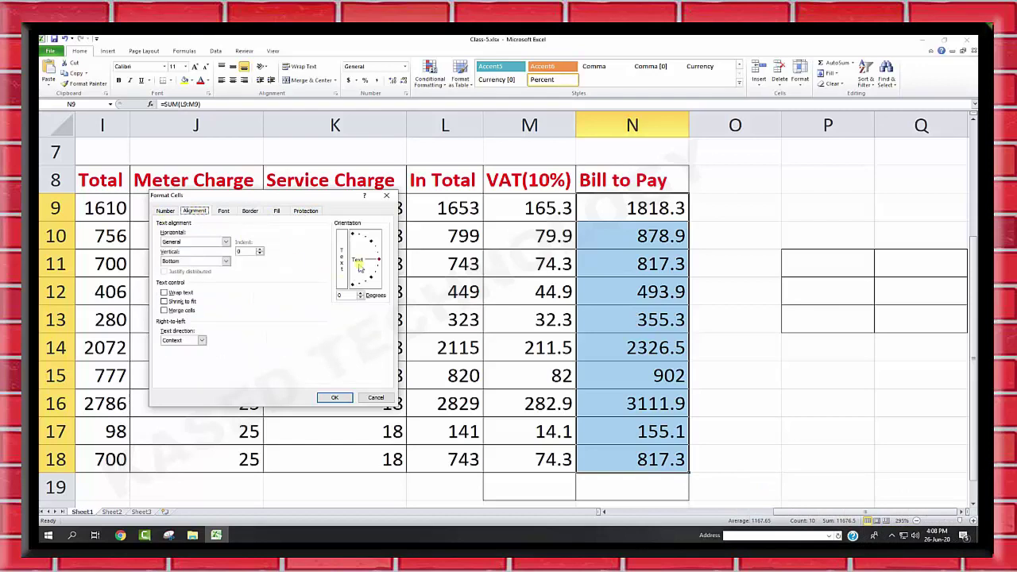
{"action": "left_click", "coordinate": [166, 211]}
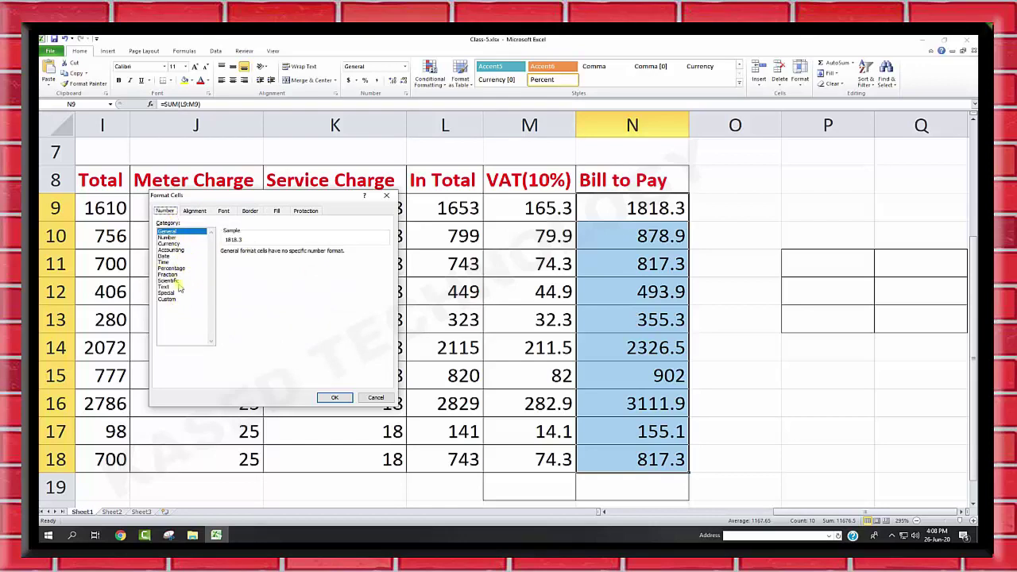
- Format Bill to Pay as Currency with 4 decimals ($1,818.3000) and widen column N to fit
{"action": "left_click", "coordinate": [180, 243]}
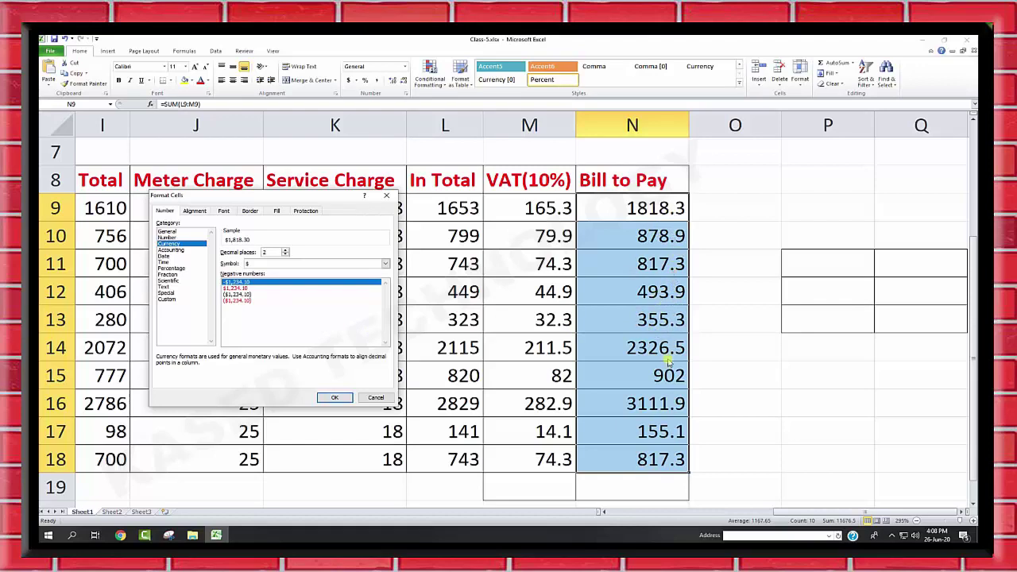
{"action": "double_click", "coordinate": [270, 252]}
{"action": "type", "text": "4"}
{"action": "left_click", "coordinate": [331, 397]}
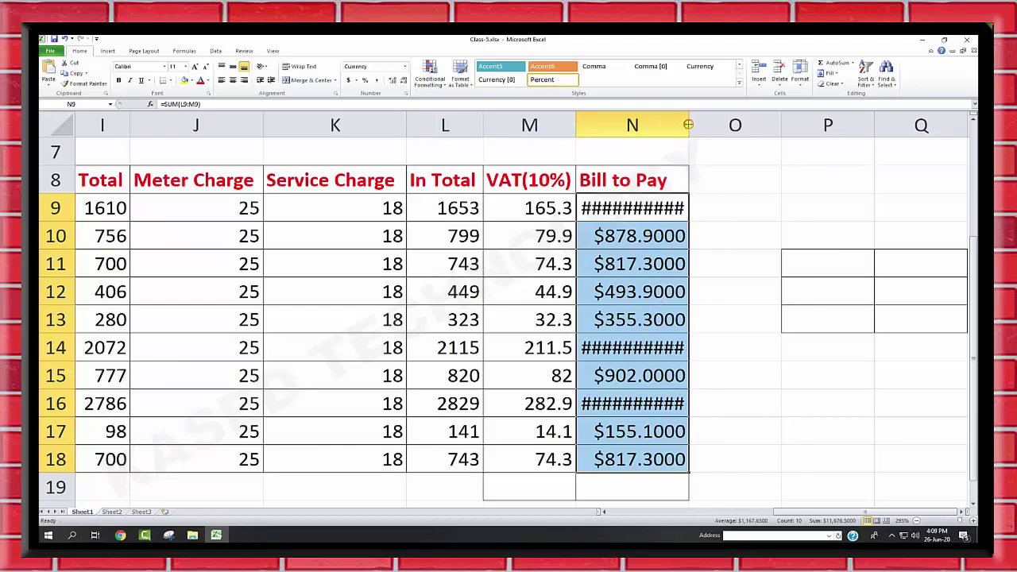
{"action": "left_click_drag", "start_coordinate": [688, 125], "coordinate": [705, 125]}
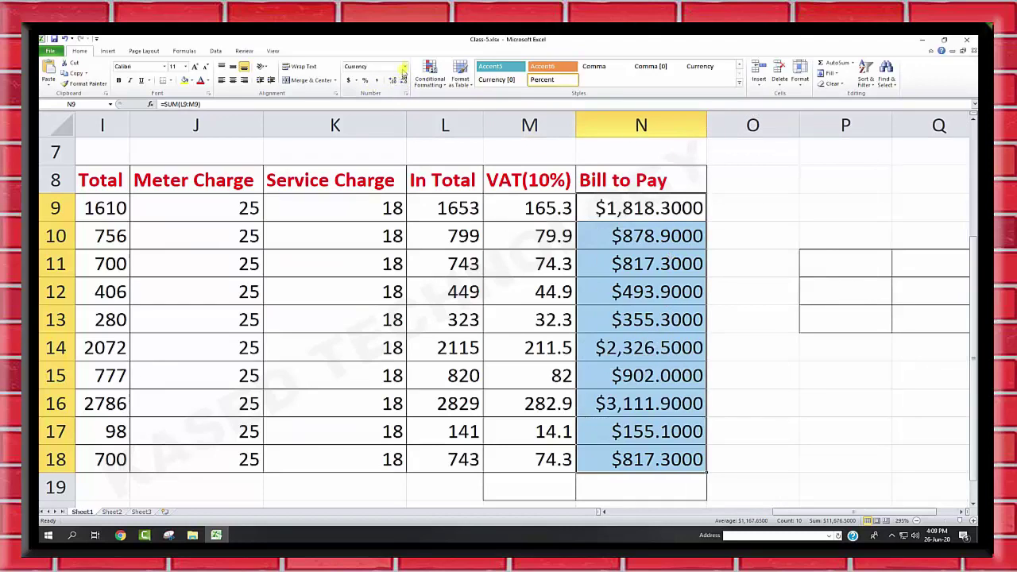
- Set the amounts to two-decimal Currency, then revert them to General, e.g. 1818.3
{"action": "left_click", "coordinate": [405, 94]}
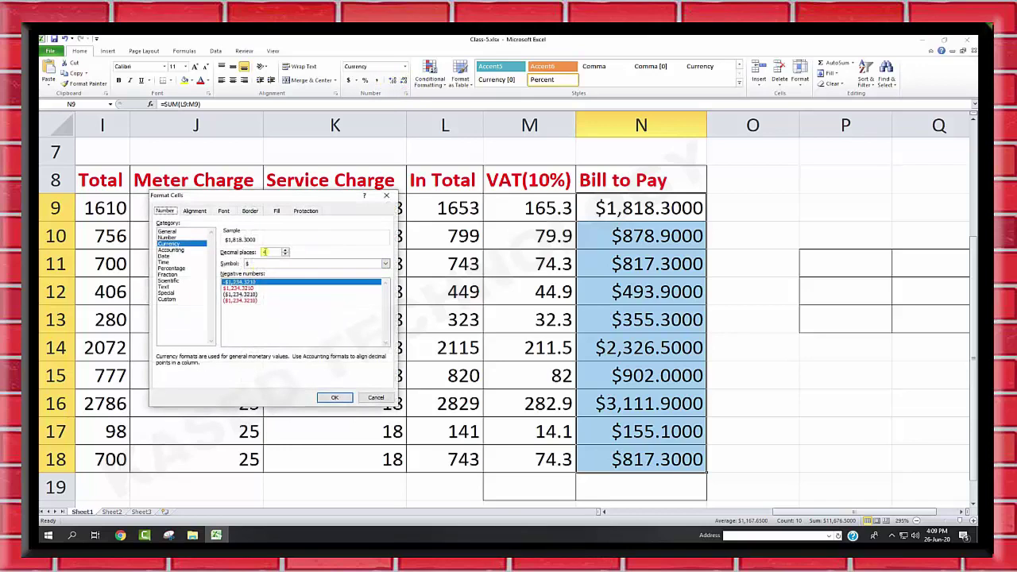
{"action": "double_click", "coordinate": [268, 251]}
{"action": "type", "text": "2"}
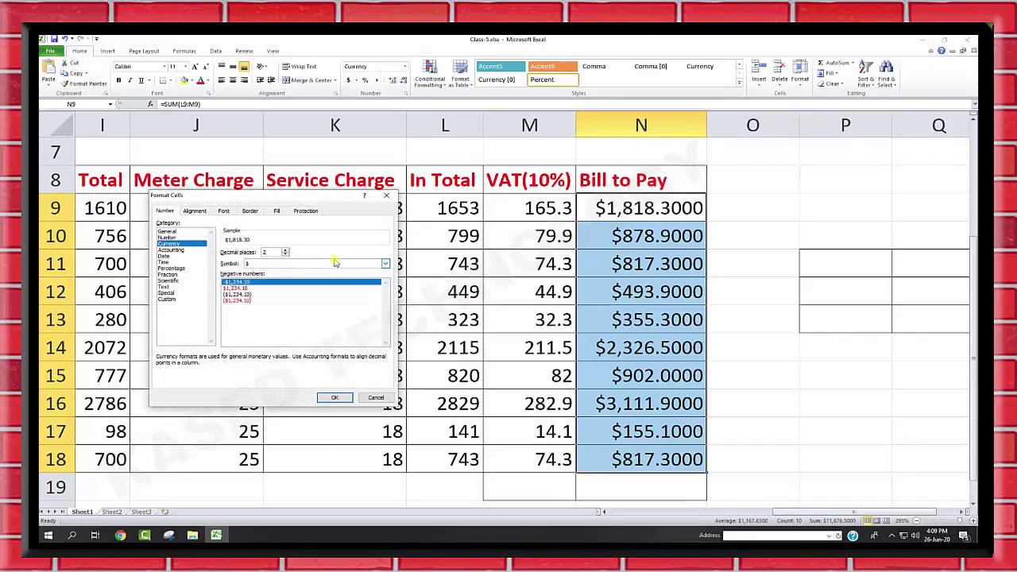
{"action": "left_click", "coordinate": [334, 397]}
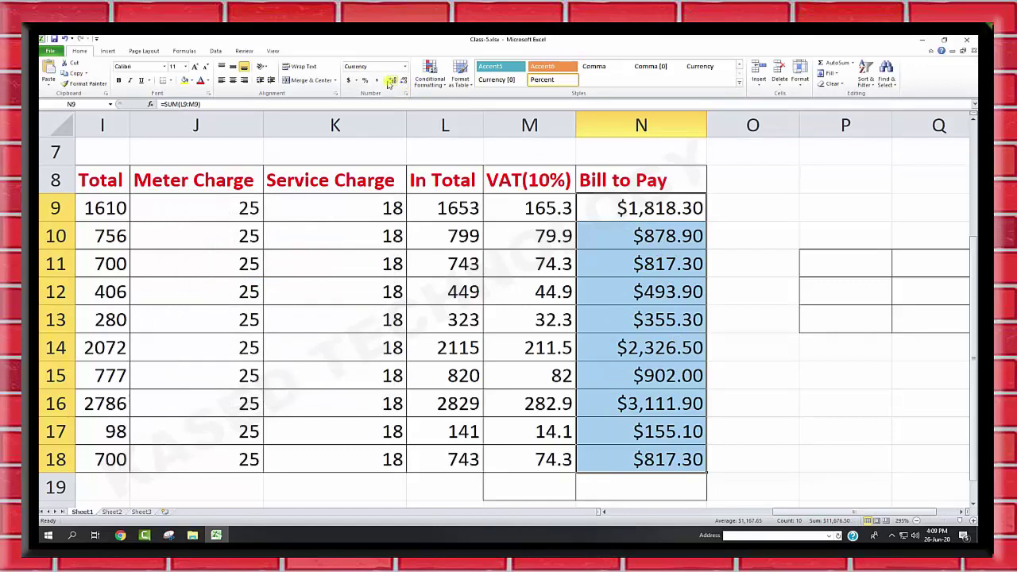
{"action": "left_click", "coordinate": [405, 67]}
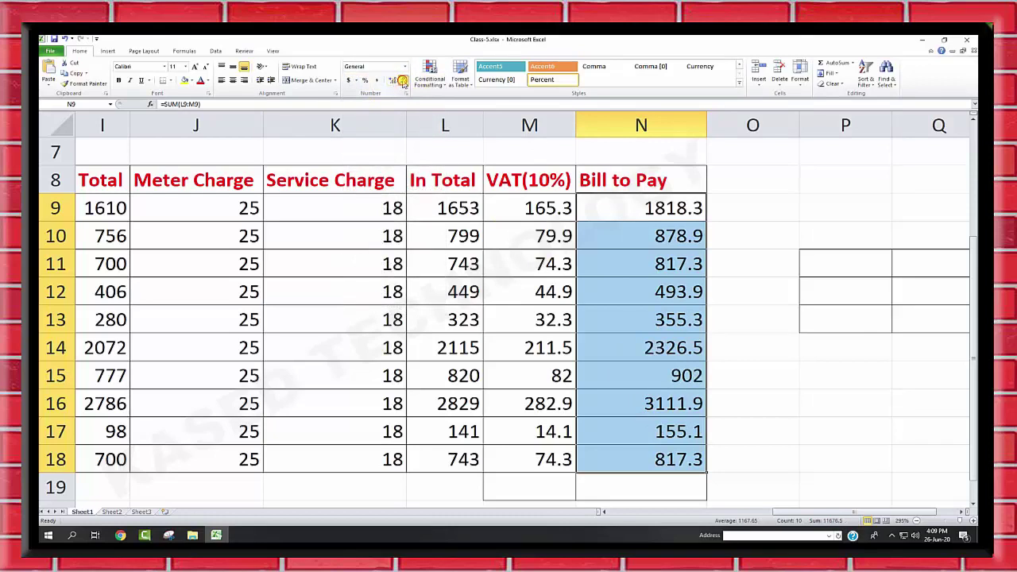
- Experiment with increasing and decreasing the decimal places on the Bill to Pay amounts
{"action": "left_click", "coordinate": [402, 81]}
{"action": "left_click", "coordinate": [392, 82]}
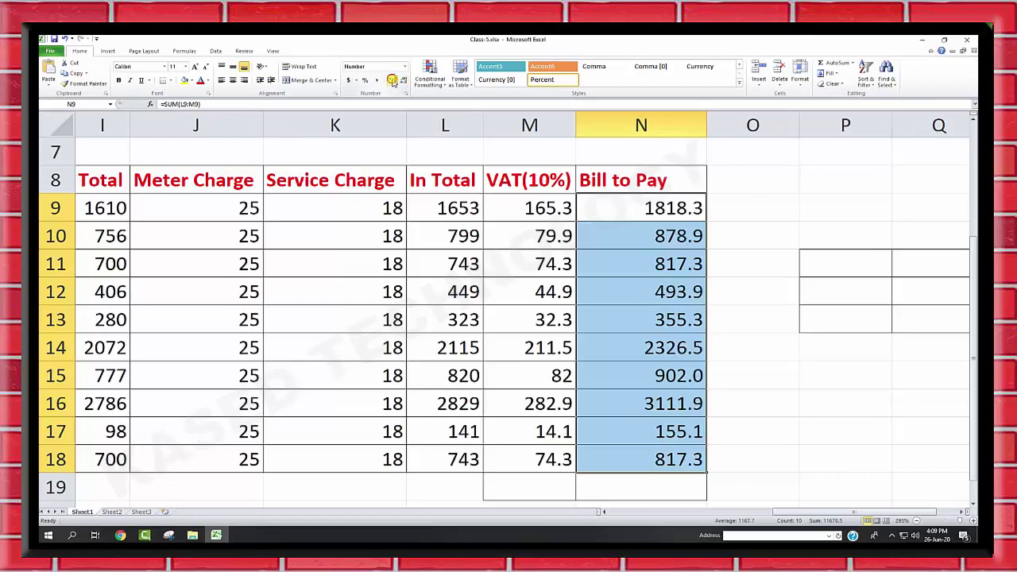
{"action": "left_click", "coordinate": [392, 81]}
{"action": "left_click", "coordinate": [393, 81]}
{"action": "left_click", "coordinate": [392, 81]}
{"action": "left_click", "coordinate": [403, 81]}
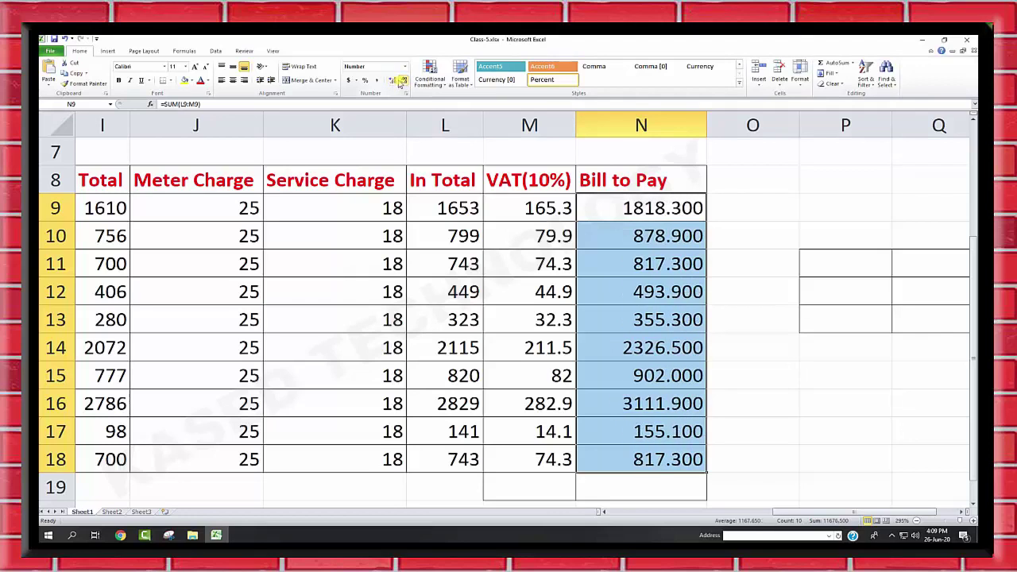
{"action": "left_click", "coordinate": [393, 81]}
{"action": "left_click", "coordinate": [392, 81]}
{"action": "left_click", "coordinate": [402, 81]}
{"action": "left_click", "coordinate": [403, 81]}
{"action": "left_click", "coordinate": [403, 81]}
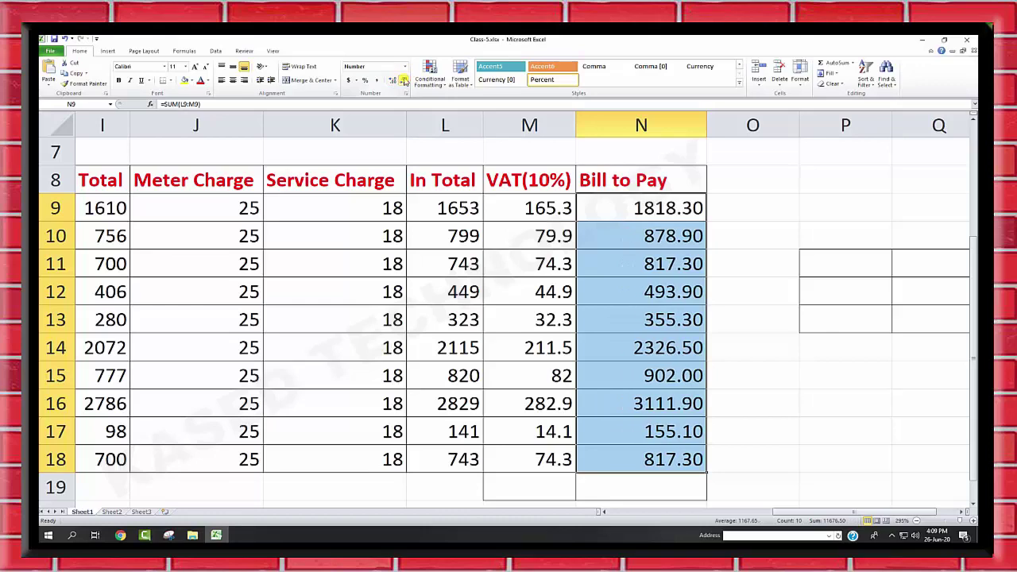
{"action": "left_click", "coordinate": [392, 81]}
{"action": "left_click", "coordinate": [393, 81]}
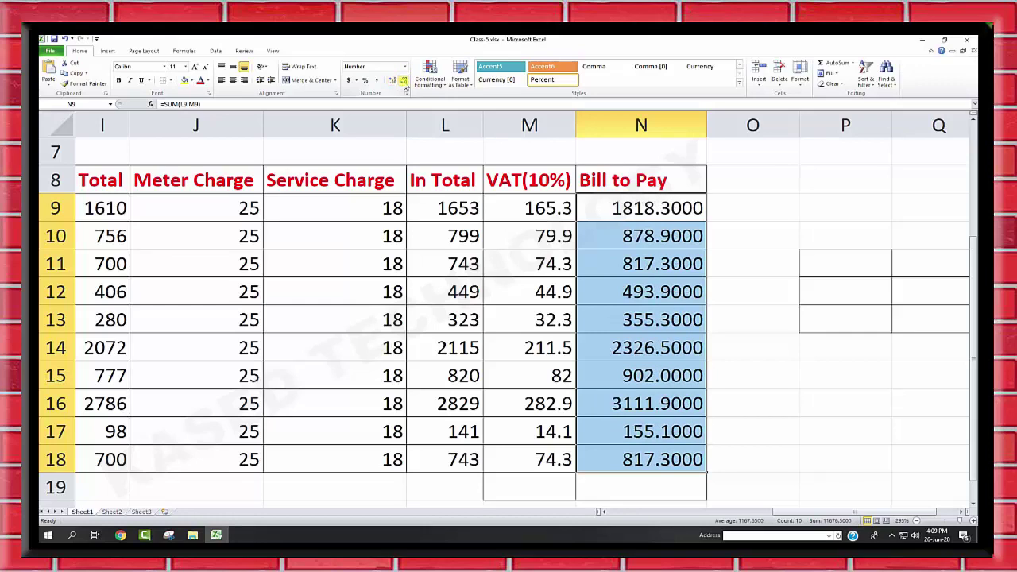
{"action": "left_click", "coordinate": [403, 81]}
{"action": "left_click", "coordinate": [404, 81]}
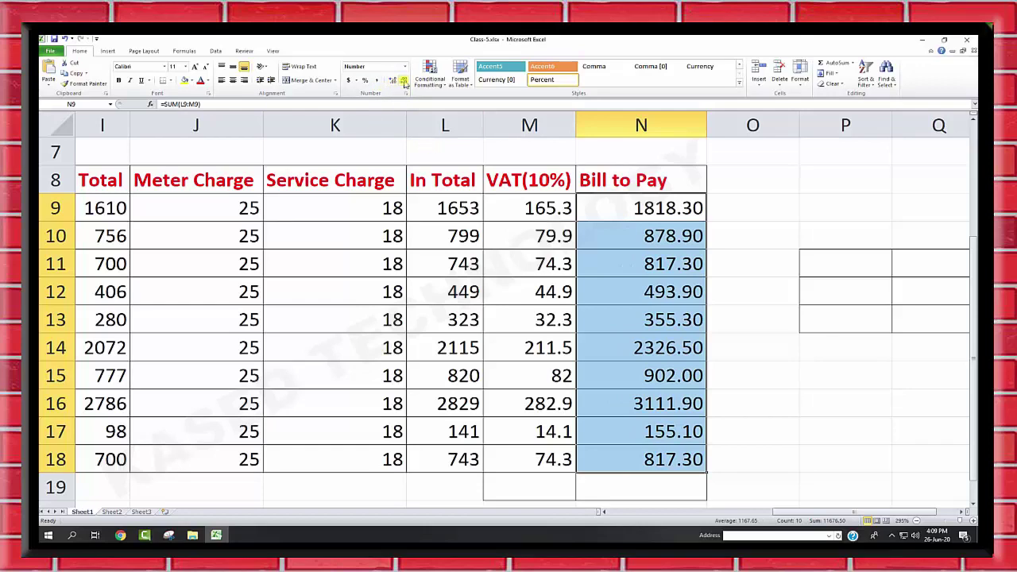
{"action": "left_click", "coordinate": [404, 81]}
{"action": "left_click", "coordinate": [393, 81]}
{"action": "left_click", "coordinate": [403, 81]}
{"action": "left_click", "coordinate": [403, 81]}
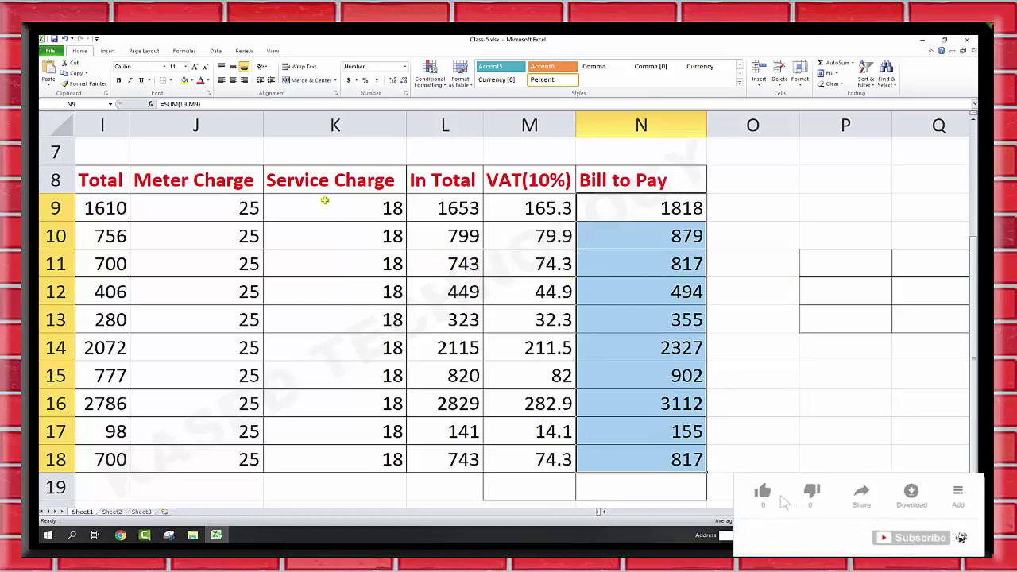
- Apply Comma Style with no decimals to N9:N18, giving 1,818, 2,327 and 3,112
{"action": "left_click", "coordinate": [377, 81]}
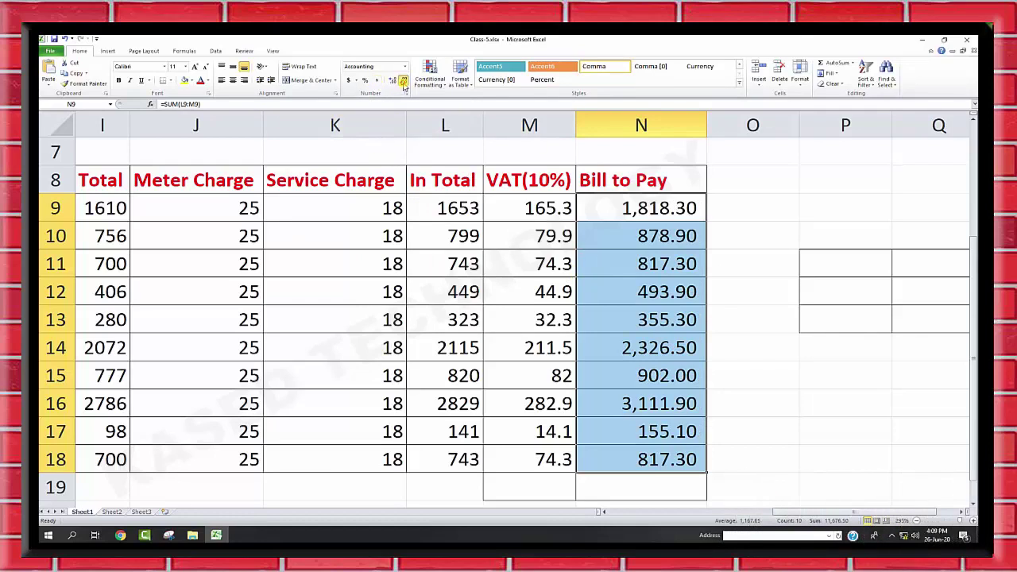
{"action": "left_click", "coordinate": [402, 81]}
{"action": "left_click", "coordinate": [403, 81]}
{"action": "left_click", "coordinate": [674, 289]}
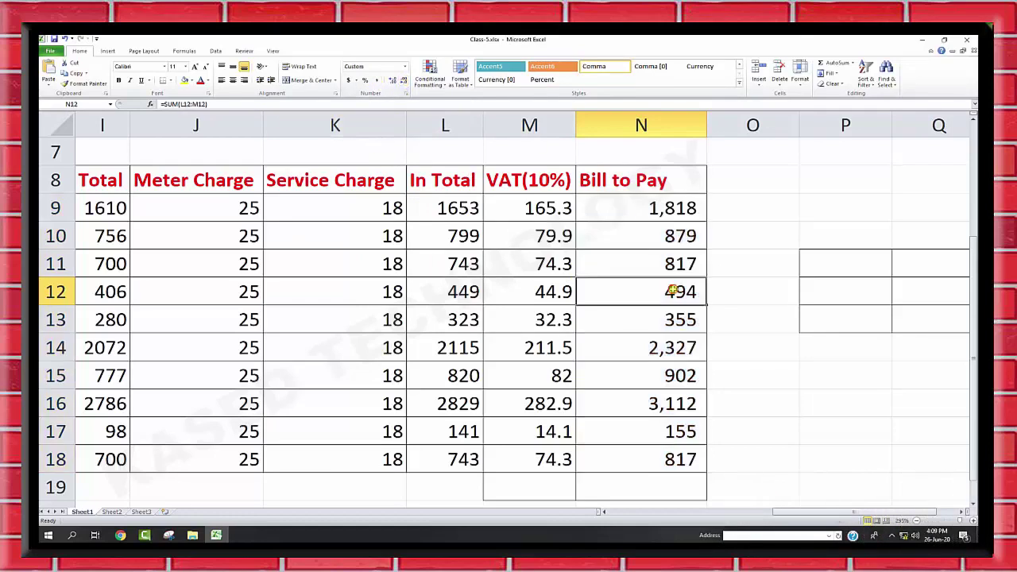
{"action": "left_click", "coordinate": [628, 208]}
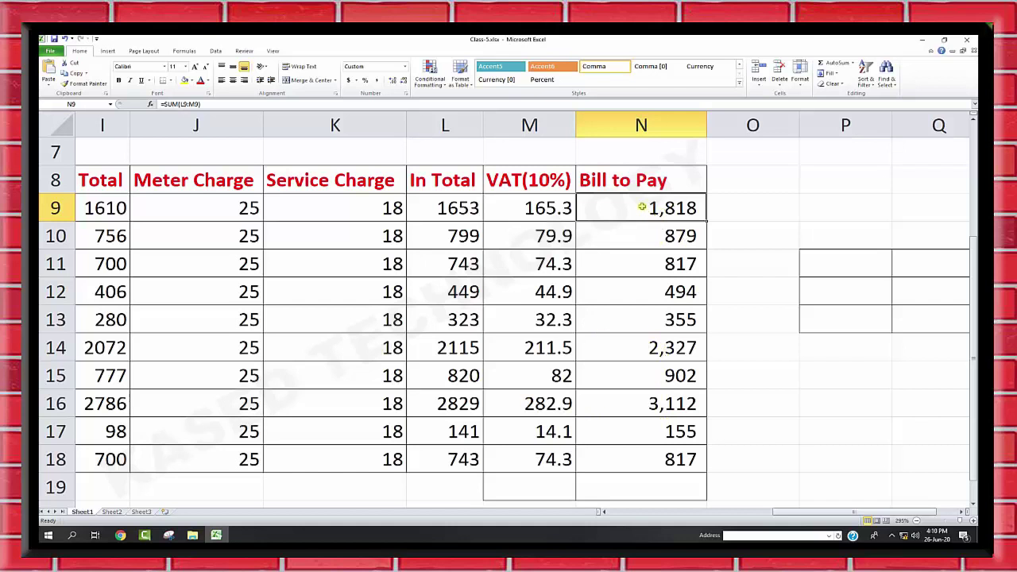
{"action": "left_click_drag", "start_coordinate": [647, 213], "coordinate": [638, 458]}
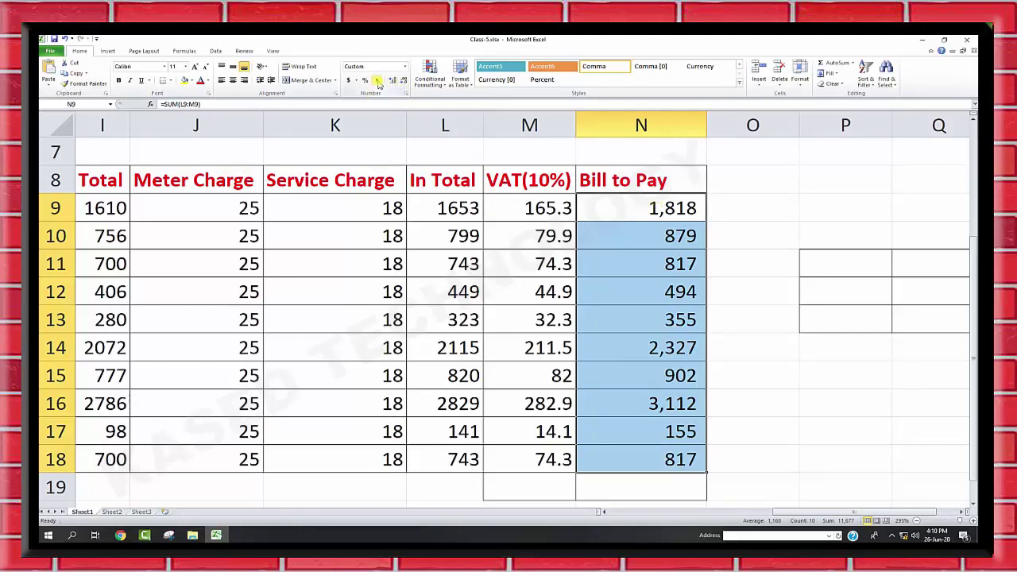
{"action": "left_click", "coordinate": [378, 82]}
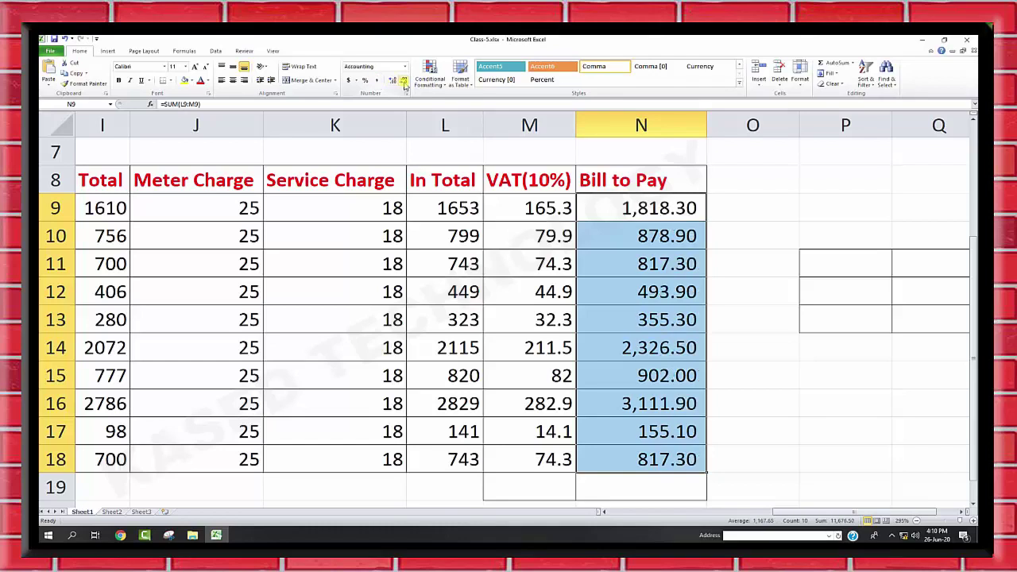
{"action": "left_click", "coordinate": [403, 81]}
{"action": "left_click", "coordinate": [402, 81]}
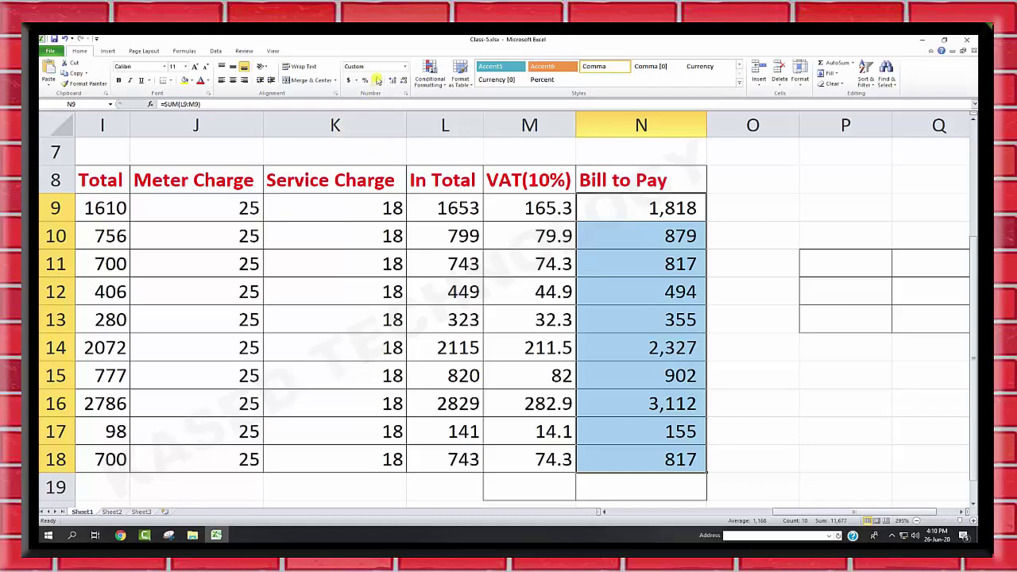
{"action": "left_click", "coordinate": [650, 208]}
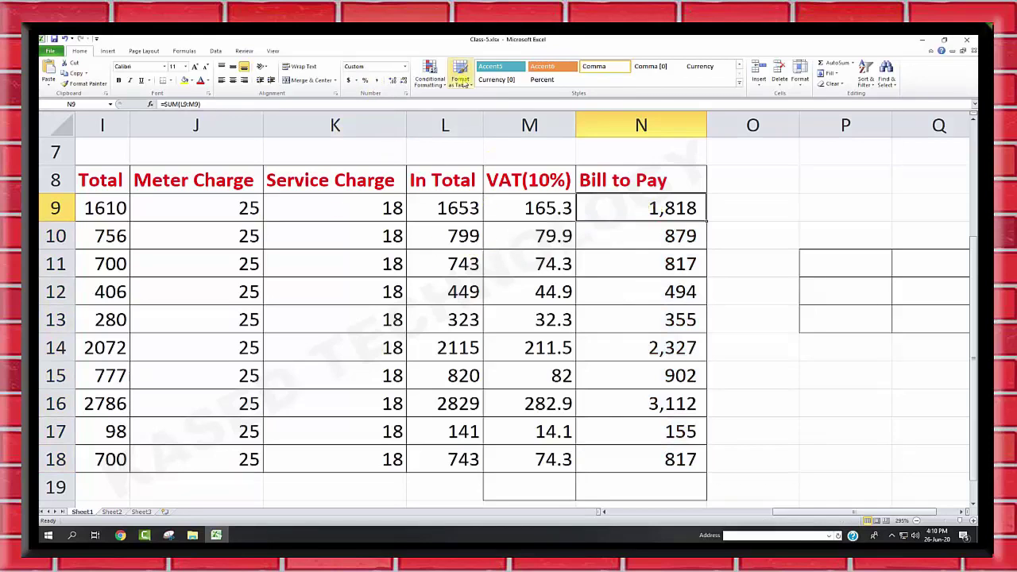
- Format the range B8:N18 as a table with headers using a gallery style
{"action": "scroll", "coordinate": [524, 310], "scroll_direction": "down", "scroll_amount": 5, "text": "ctrl"}
{"action": "scroll", "coordinate": [125, 359], "scroll_direction": "down", "scroll_amount": 2, "text": "ctrl"}
{"action": "scroll", "coordinate": [125, 359], "scroll_direction": "down", "scroll_amount": 2, "text": "ctrl"}
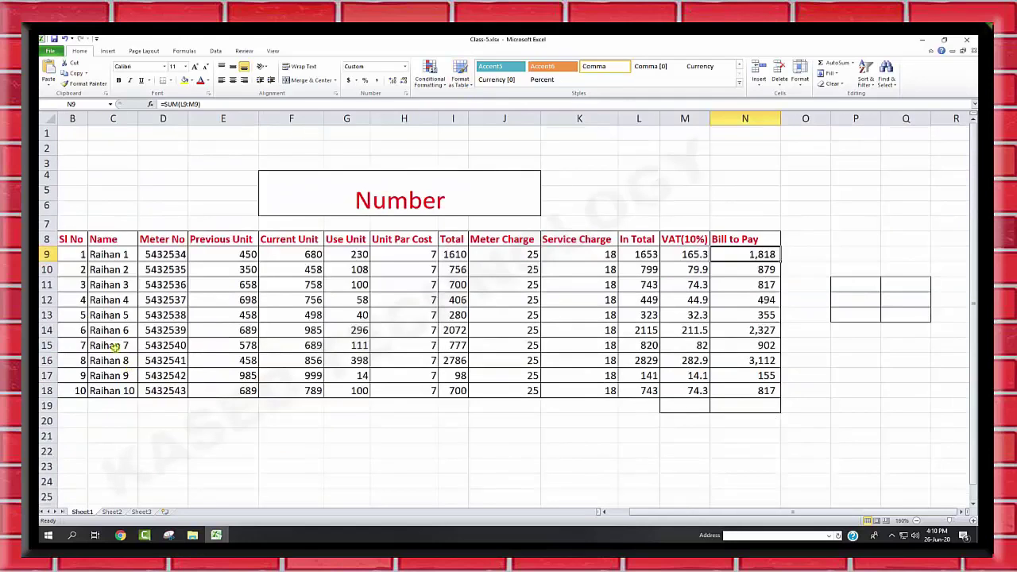
{"action": "mouse_move", "coordinate": [67, 240]}
{"action": "left_mouse_down"}
{"action": "mouse_move", "coordinate": [719, 366]}
{"action": "mouse_move", "coordinate": [744, 391]}
{"action": "left_mouse_up"}
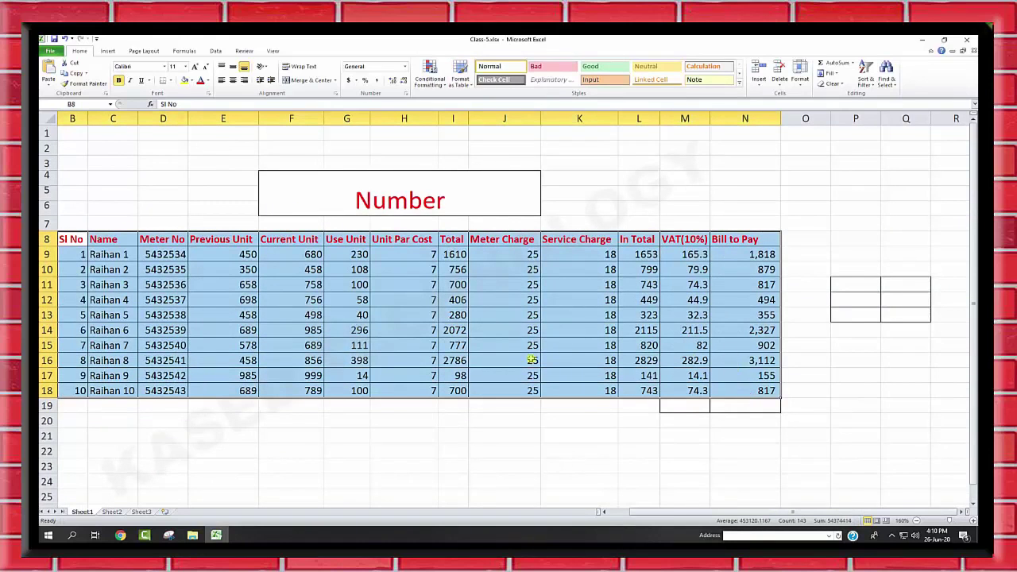
{"action": "key", "text": "alt"}
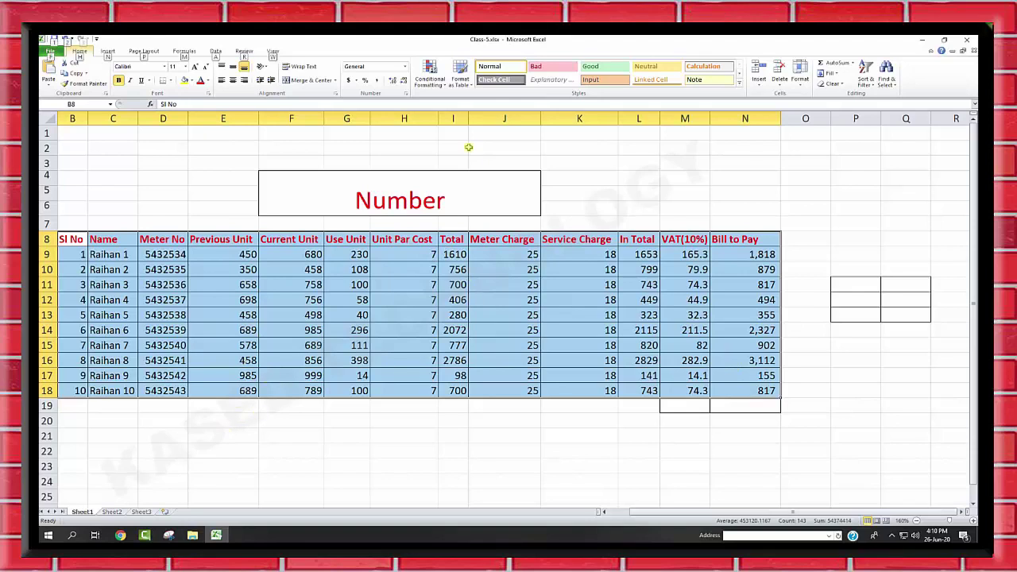
{"action": "left_click", "coordinate": [465, 77]}
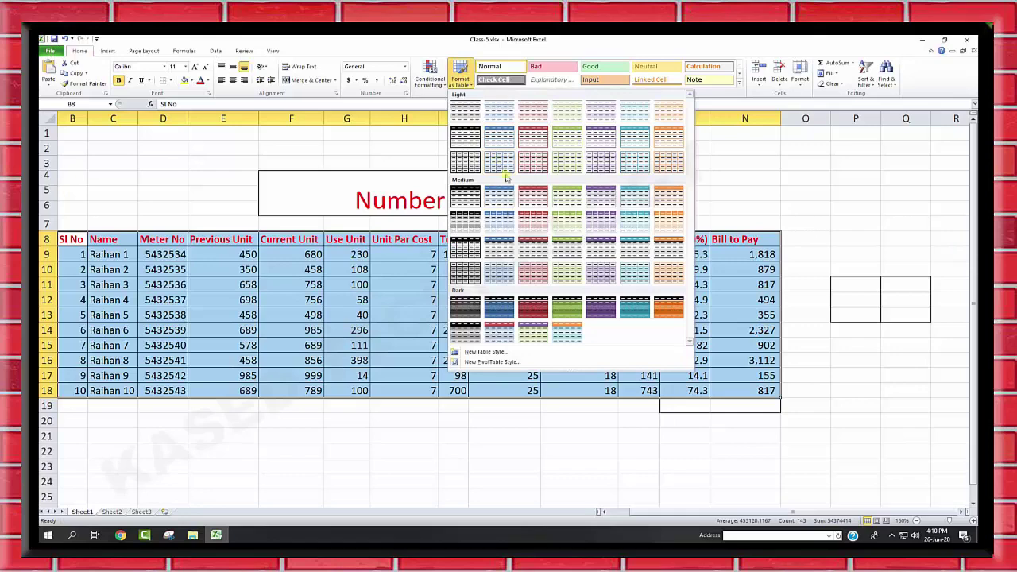
{"action": "left_click", "coordinate": [567, 138]}
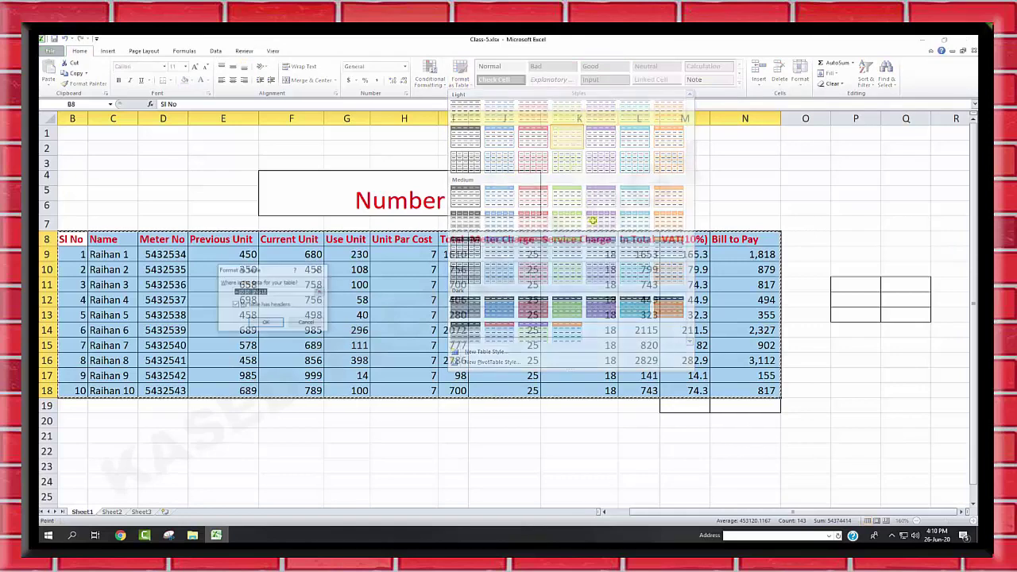
{"action": "key", "text": "Return"}
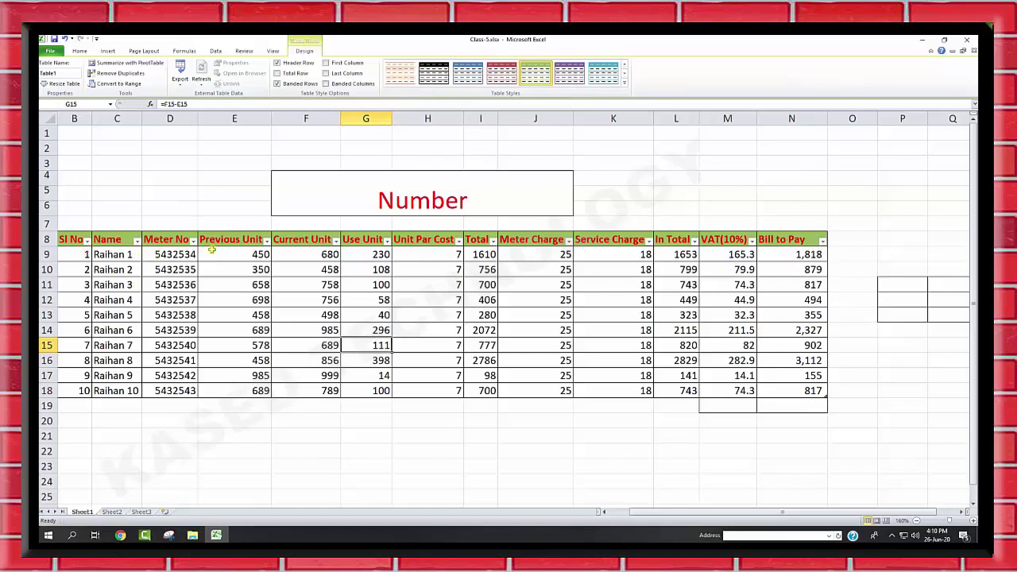
- Check the Previous Unit filter arrow, then reselect the whole table B8:N18
{"action": "left_click", "coordinate": [266, 239]}
{"action": "left_click", "coordinate": [267, 240]}
{"action": "left_click_drag", "start_coordinate": [79, 238], "coordinate": [804, 390]}
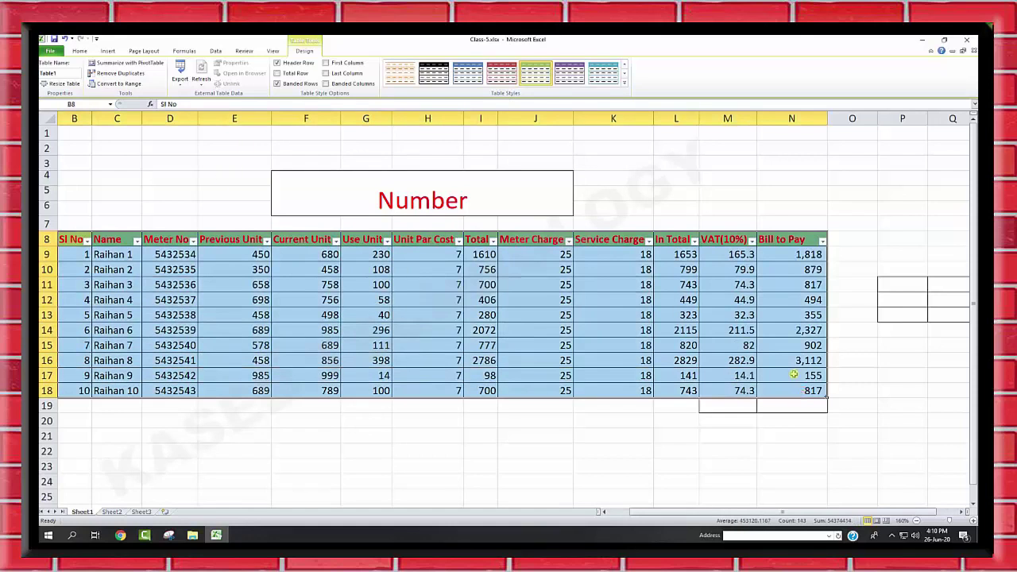
{"action": "left_click", "coordinate": [82, 51]}
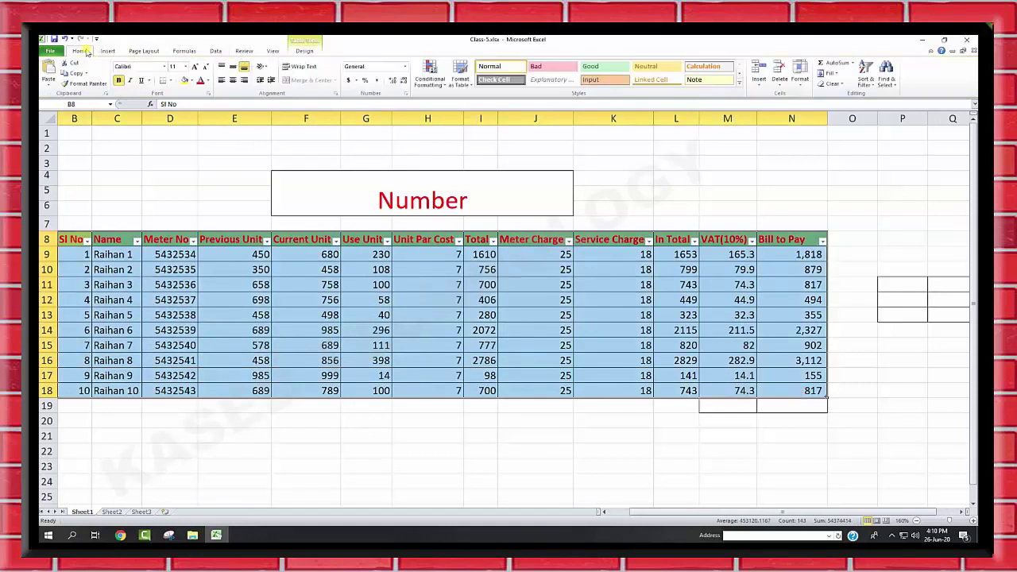
- Apply the green Table Style Medium 25 to the bill table
{"action": "left_click", "coordinate": [460, 73]}
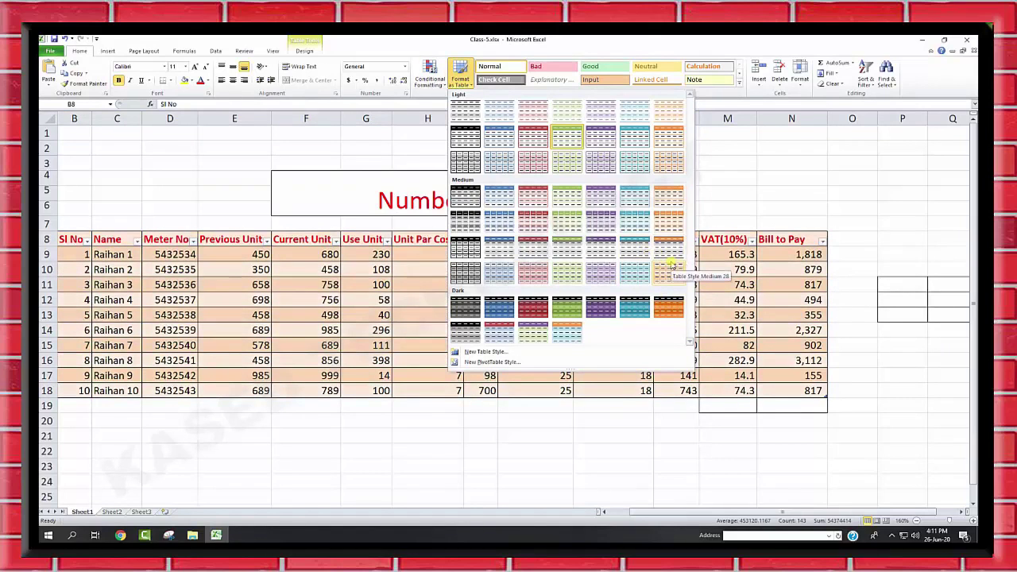
{"action": "left_click", "coordinate": [567, 275]}
{"action": "left_click", "coordinate": [567, 284]}
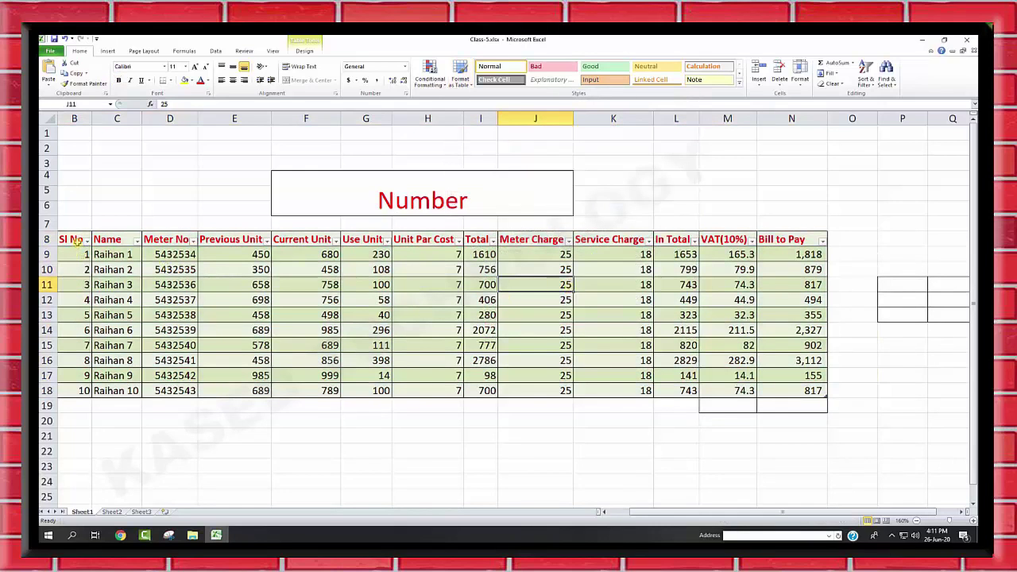
- Apply the Heading 4 cell style to the whole table B8:N18
{"action": "left_click_drag", "start_coordinate": [77, 245], "coordinate": [788, 385]}
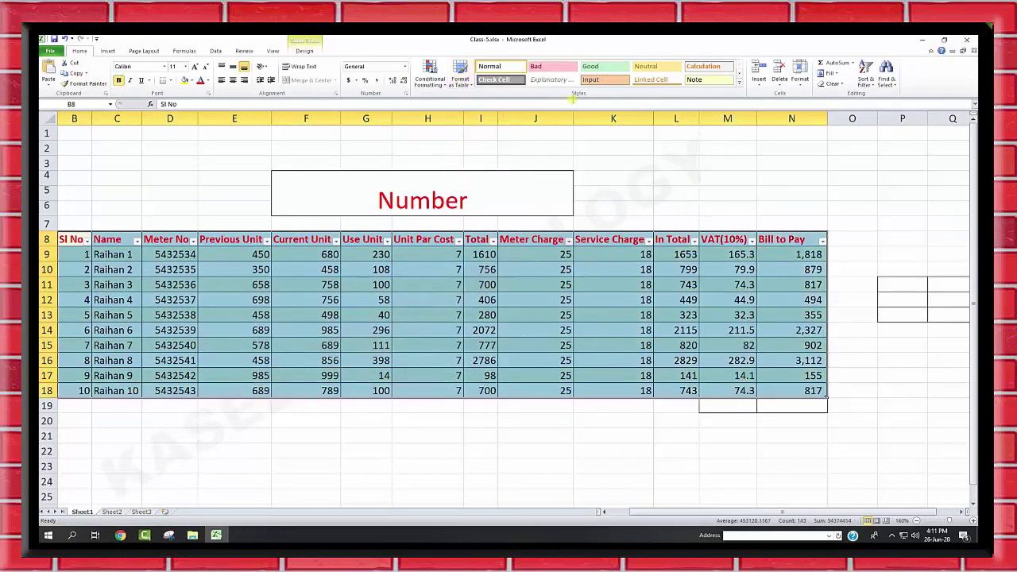
{"action": "left_click", "coordinate": [739, 83]}
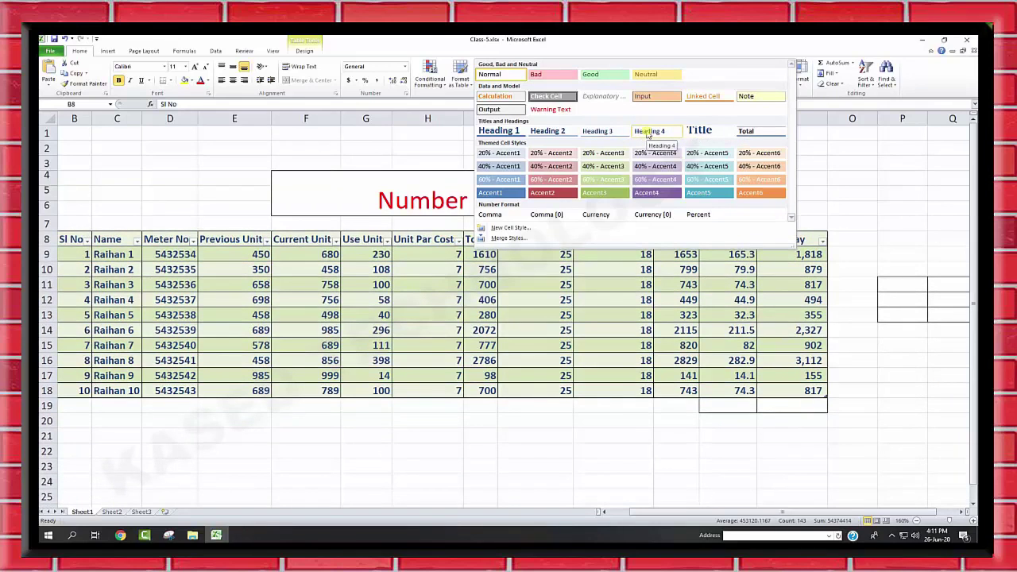
{"action": "left_click", "coordinate": [647, 133]}
{"action": "left_click", "coordinate": [796, 408]}
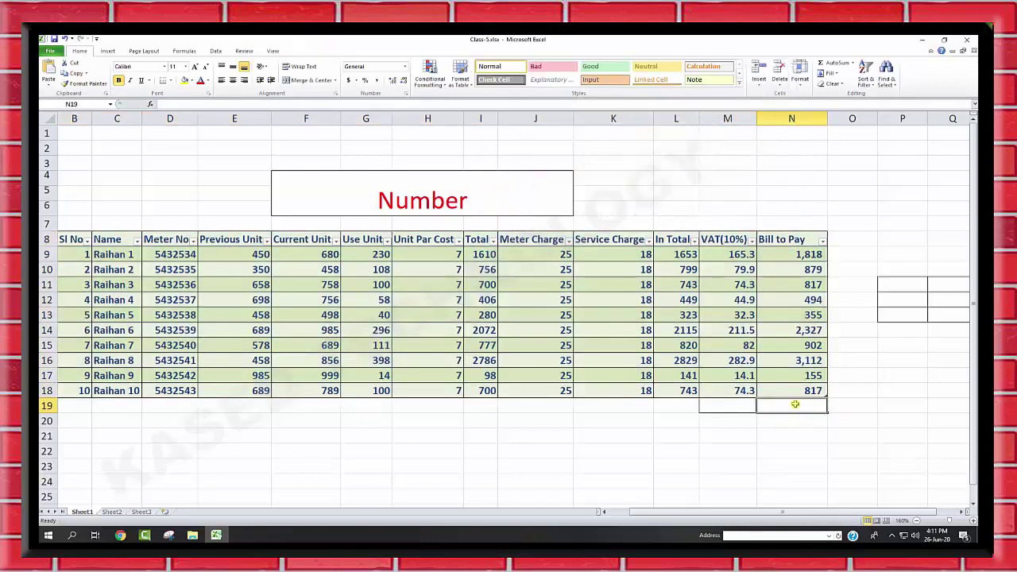
- Enter =SUM(N9:N18) in N19, totalling Bill to Pay at 11,677
{"action": "type", "text": "=sum("}
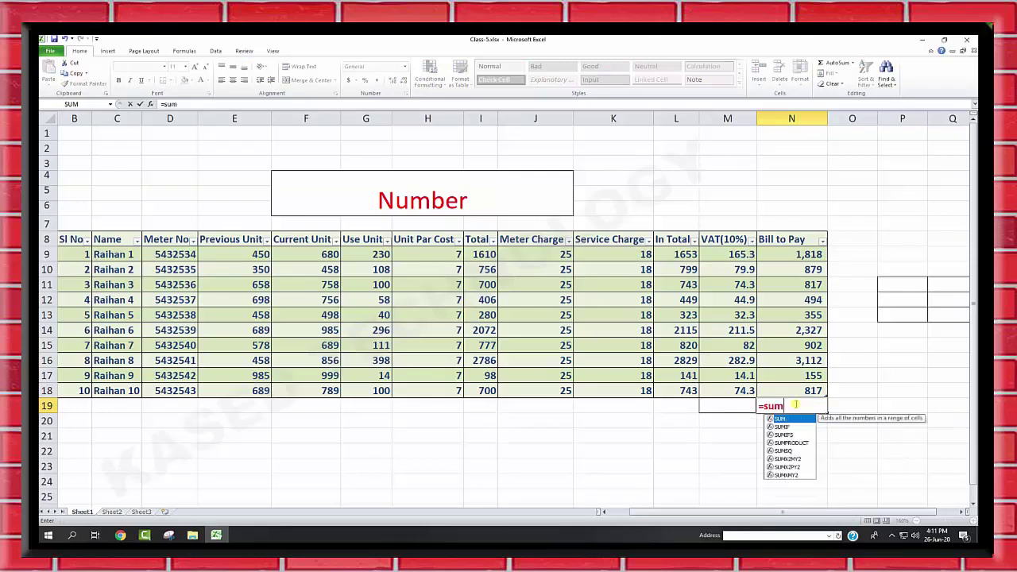
{"action": "left_click_drag", "start_coordinate": [794, 254], "coordinate": [787, 390]}
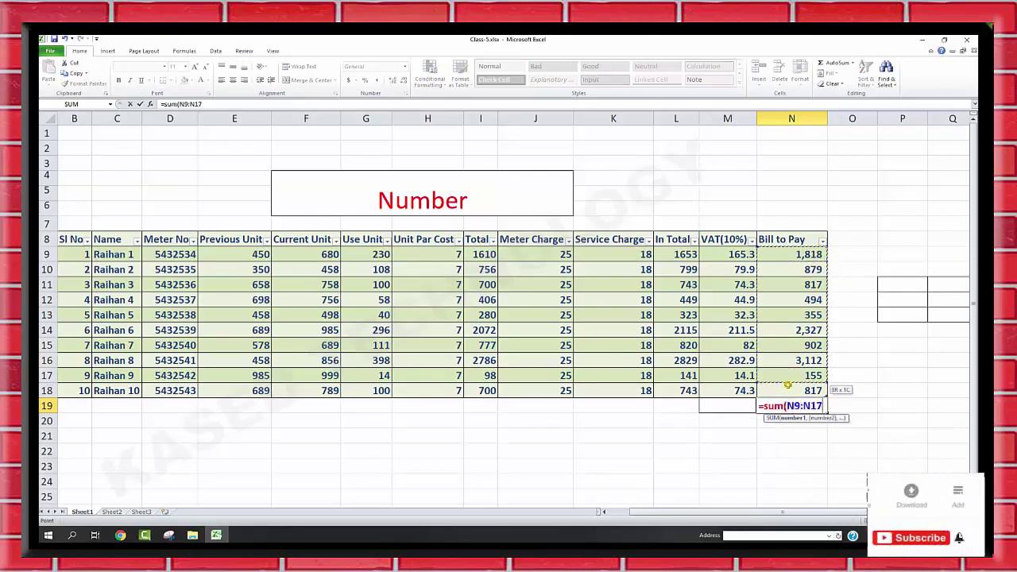
{"action": "key", "text": "Return"}
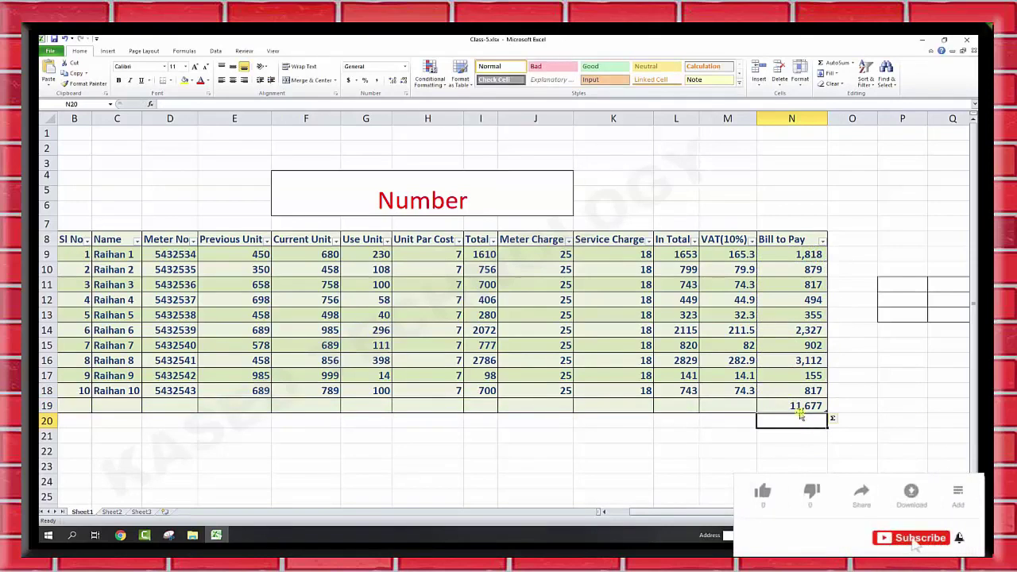
{"action": "left_click", "coordinate": [791, 405]}
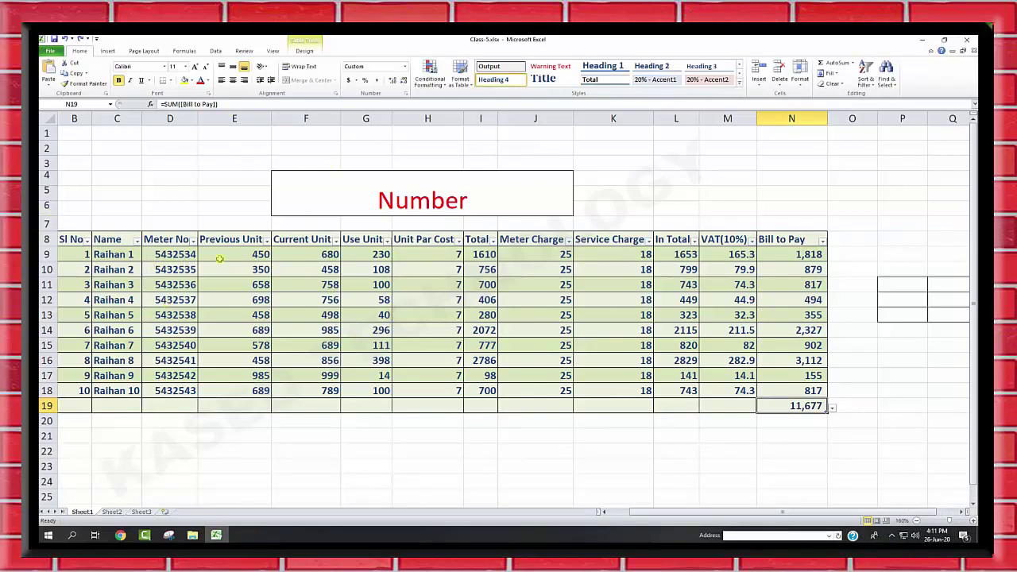
- On E9:N18, try Angle Clockwise, Angle Counterclockwise and Vertical Text orientations
{"action": "left_click_drag", "start_coordinate": [258, 254], "coordinate": [802, 389]}
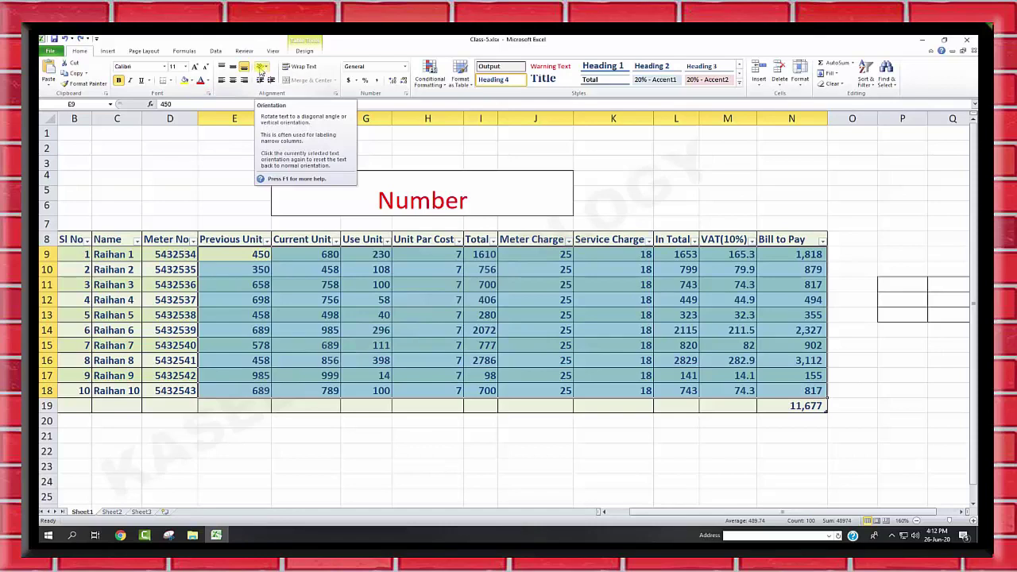
{"action": "left_click", "coordinate": [260, 68]}
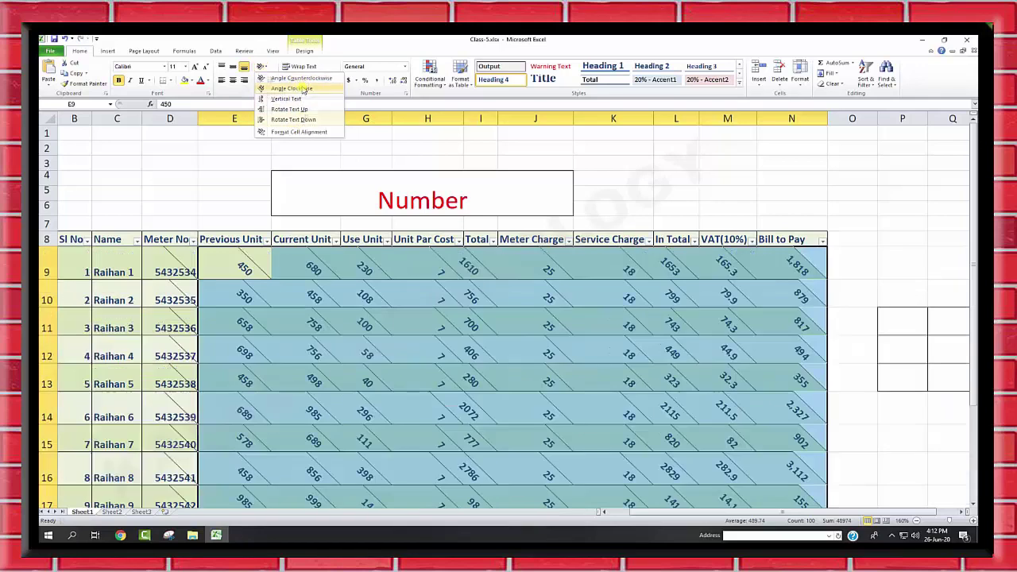
{"action": "left_click", "coordinate": [303, 89]}
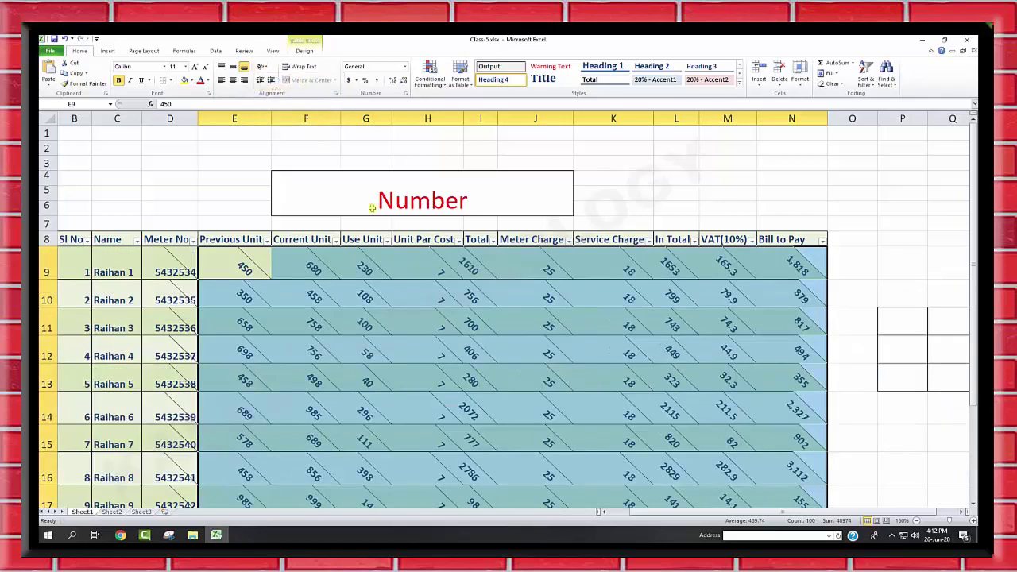
{"action": "left_click", "coordinate": [261, 68]}
{"action": "left_click", "coordinate": [263, 78]}
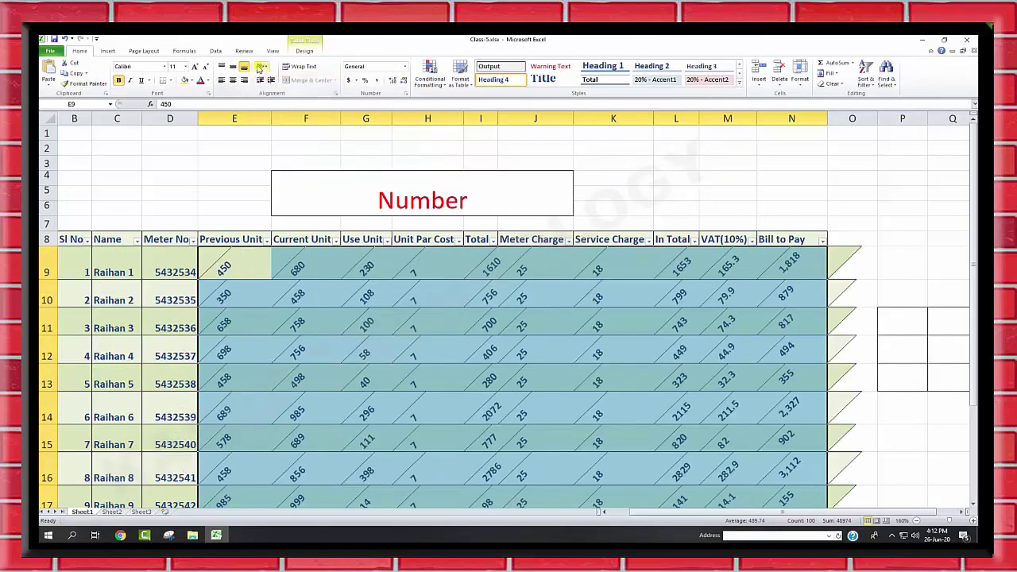
{"action": "left_click", "coordinate": [259, 69]}
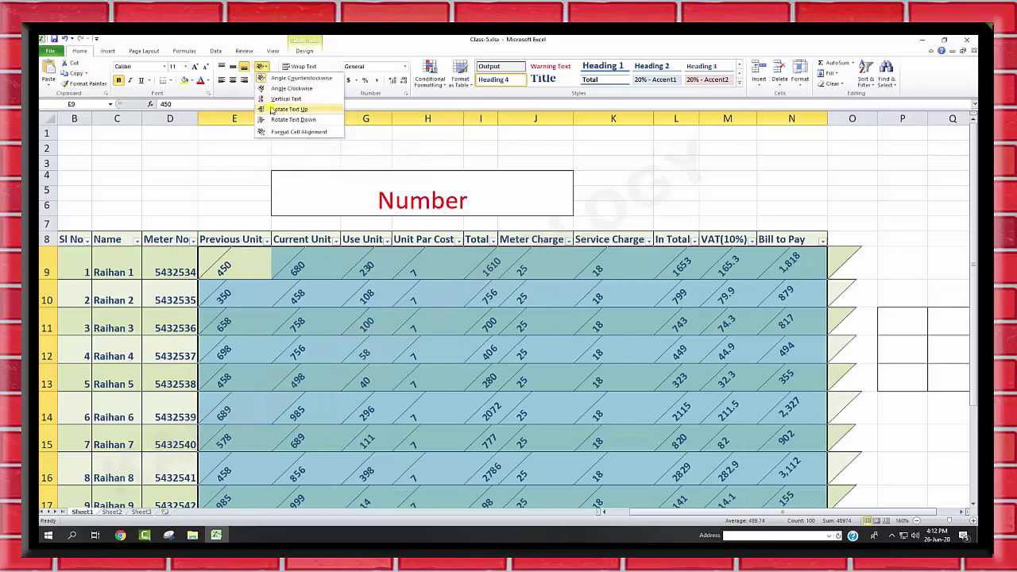
{"action": "left_click", "coordinate": [275, 100]}
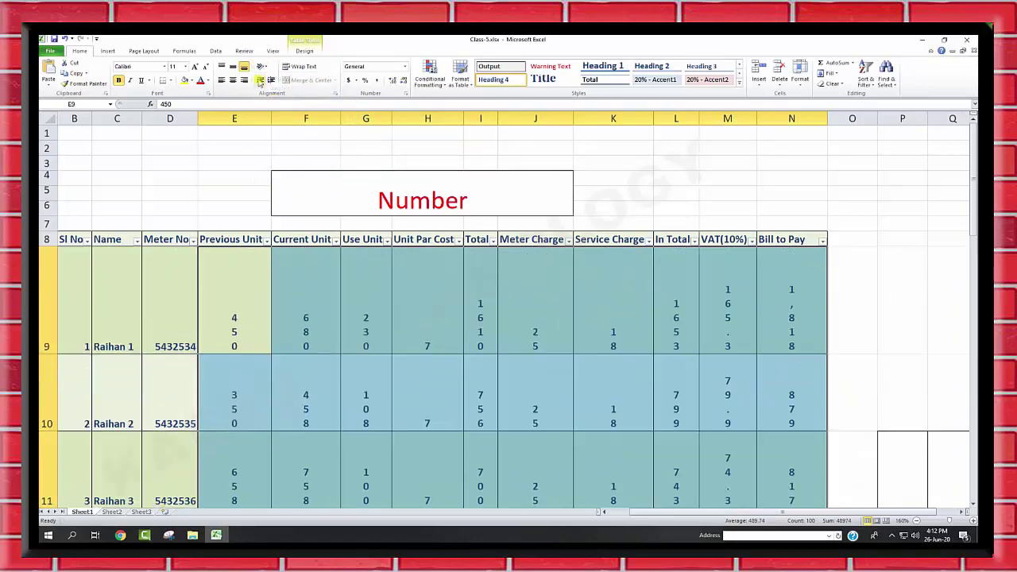
- Try Rotate Text Up, settle on Rotate Text Down (-90°), and open Format Cell Alignment
{"action": "left_click", "coordinate": [259, 67]}
{"action": "left_click", "coordinate": [278, 108]}
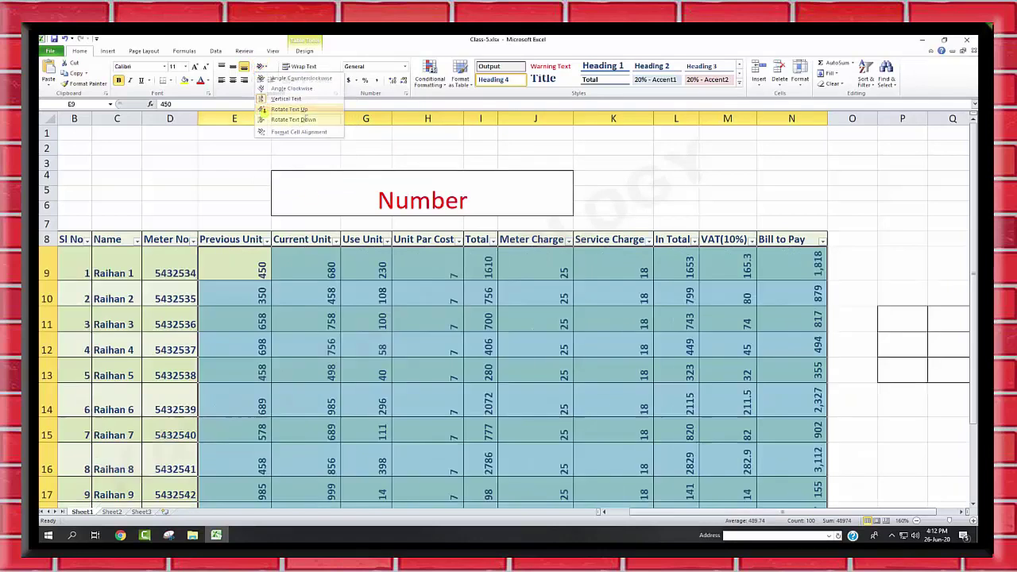
{"action": "left_click", "coordinate": [261, 66]}
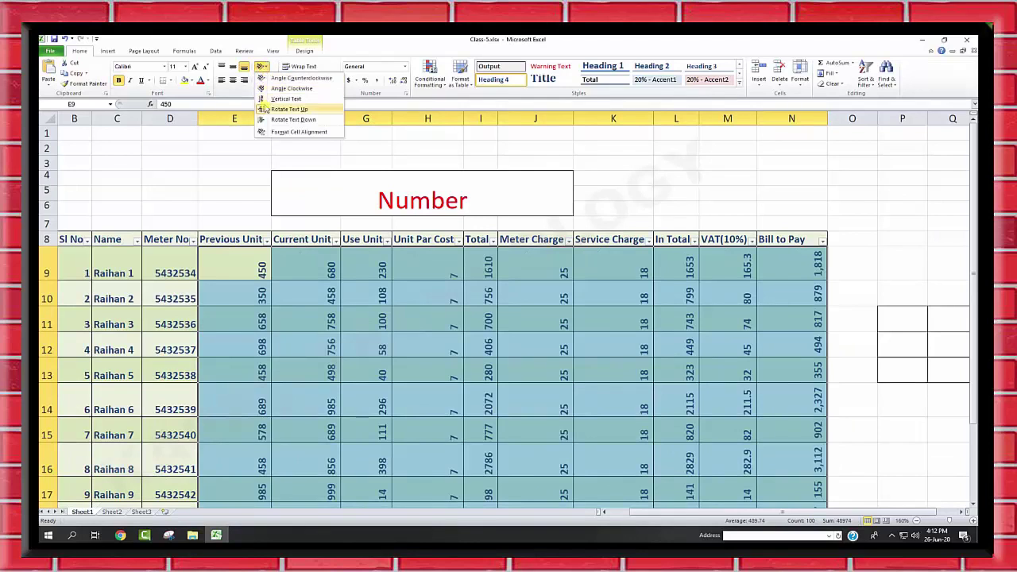
{"action": "left_click", "coordinate": [280, 121]}
{"action": "left_click", "coordinate": [268, 65]}
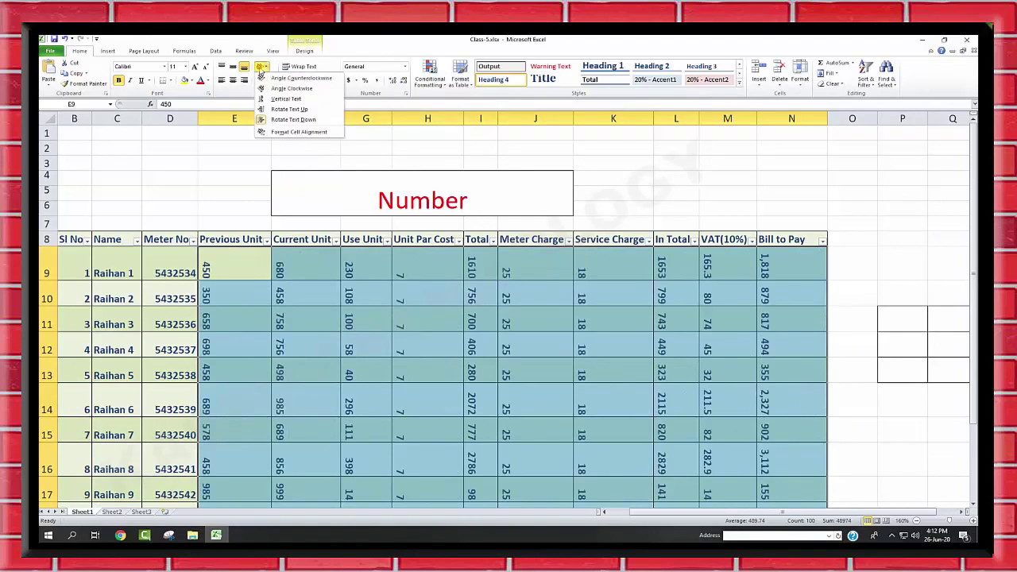
{"action": "left_click", "coordinate": [286, 135]}
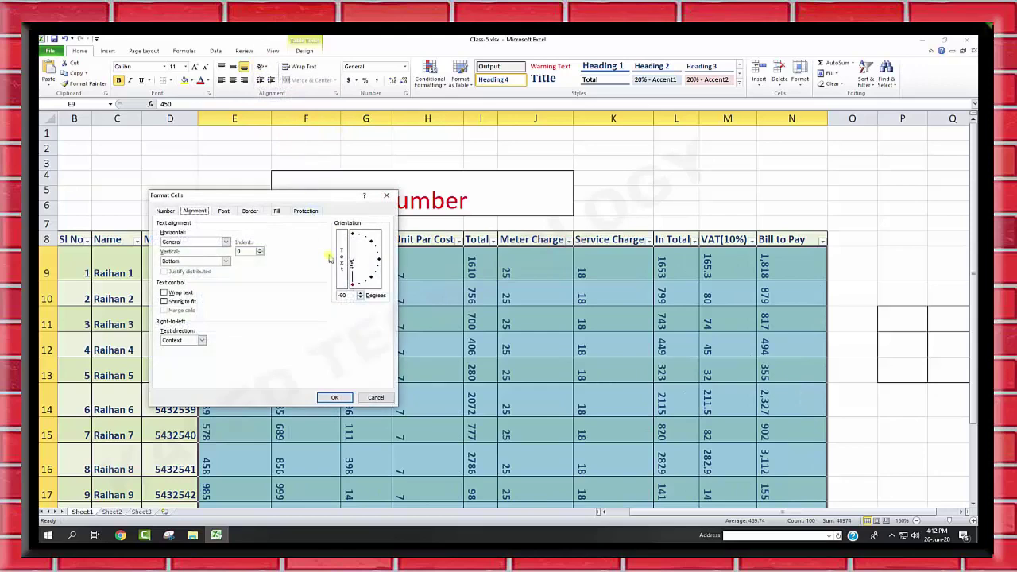
- Set the text orientation of the E9:N18 numbers to a slight upward diagonal angle
{"action": "mouse_move", "coordinate": [286, 201]}
{"action": "left_mouse_down"}
{"action": "mouse_move", "coordinate": [210, 109]}
{"action": "mouse_move", "coordinate": [179, 94]}
{"action": "left_mouse_up"}
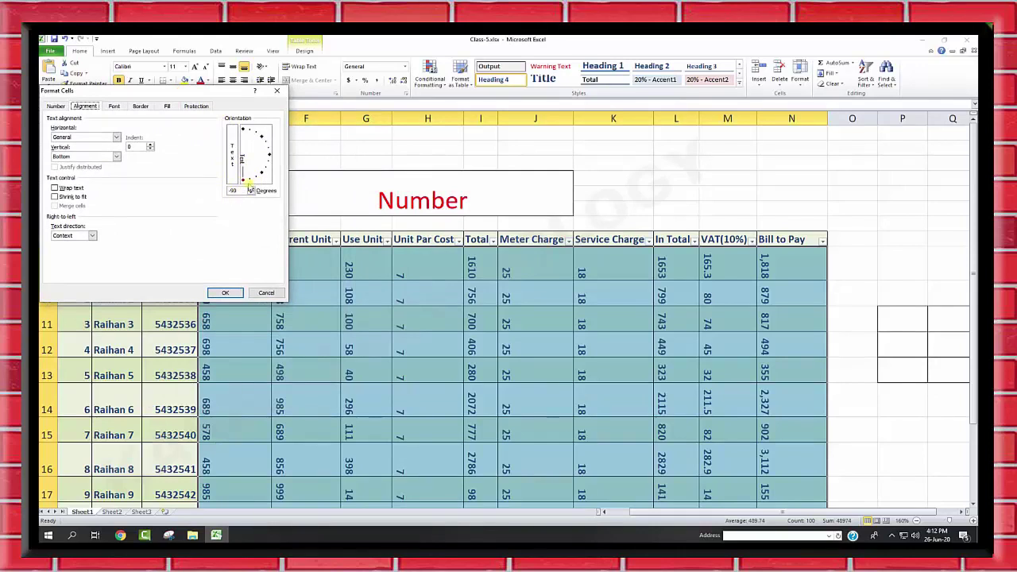
{"action": "left_click_drag", "start_coordinate": [242, 182], "coordinate": [270, 141]}
{"action": "left_click", "coordinate": [225, 292]}
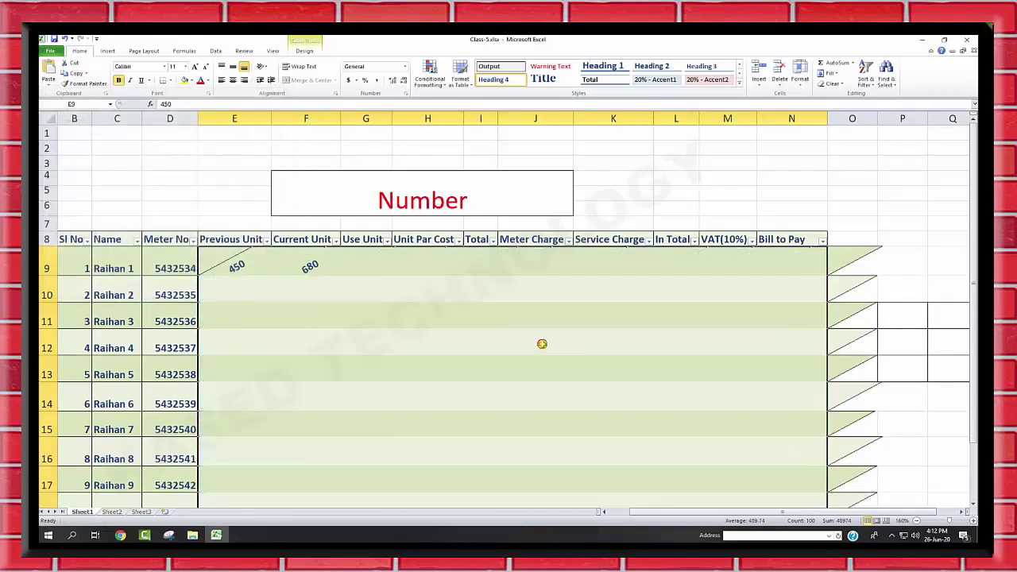
{"action": "left_click", "coordinate": [752, 372]}
{"action": "left_click", "coordinate": [903, 244]}
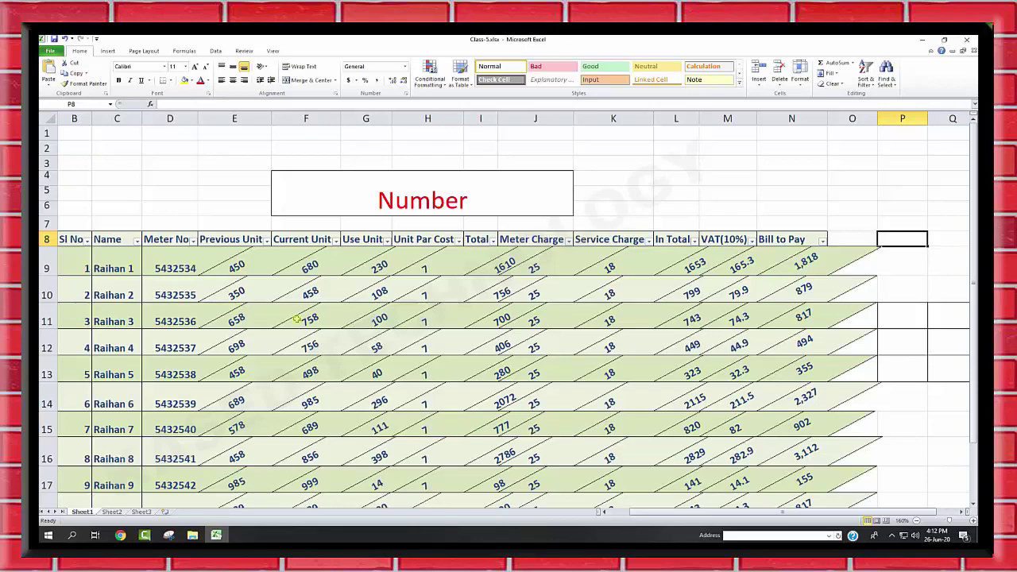
{"action": "scroll", "coordinate": [389, 380], "scroll_direction": "down", "scroll_amount": 2}
{"action": "scroll", "coordinate": [465, 365], "scroll_direction": "up", "scroll_amount": 1}
{"action": "scroll", "coordinate": [465, 364], "scroll_direction": "up", "scroll_amount": 1}
{"action": "left_click", "coordinate": [405, 66]}
{"action": "left_click", "coordinate": [405, 66]}
{"action": "scroll", "coordinate": [752, 400], "scroll_direction": "down", "scroll_amount": 2}
{"action": "scroll", "coordinate": [752, 400], "scroll_direction": "up", "scroll_amount": 1}
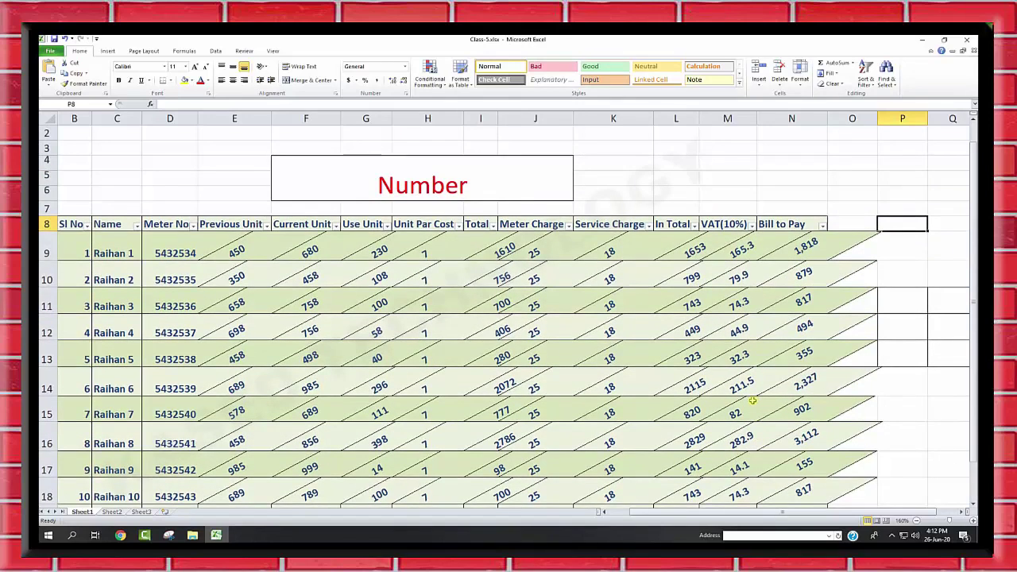